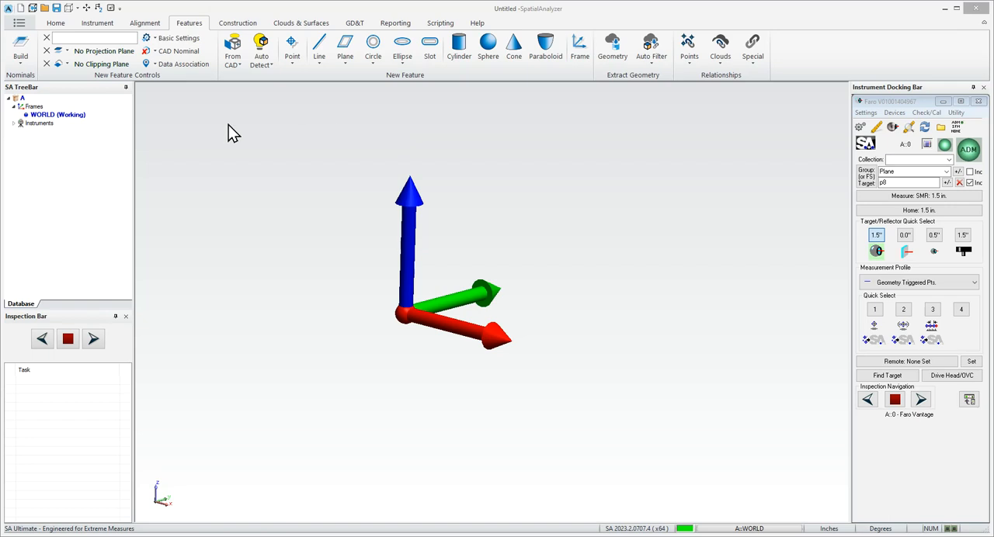
- Create a plane feature and set its measured plane GR-Plane as the projection plane for new features
{"action": "left_click", "coordinate": [347, 50]}
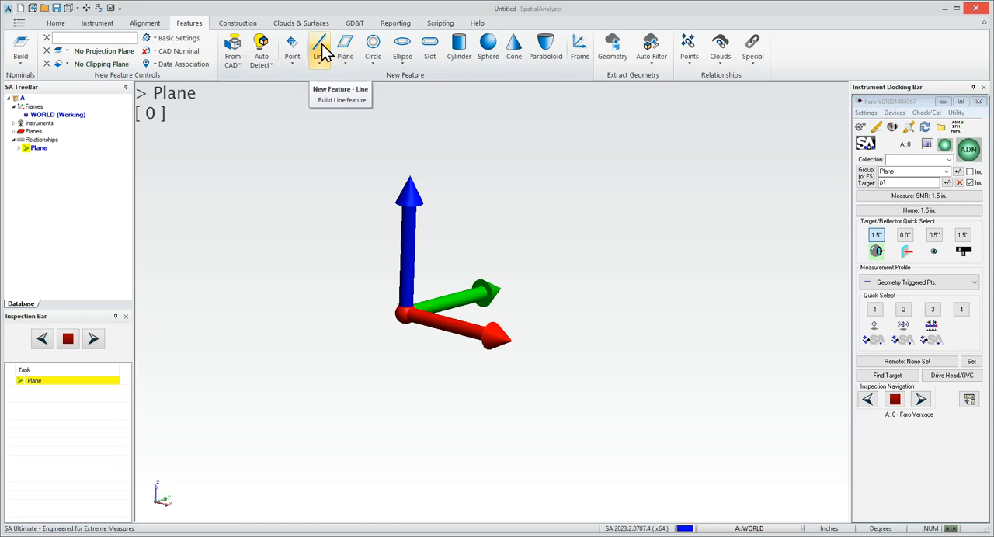
{"action": "left_click", "coordinate": [68, 52]}
{"action": "left_click", "coordinate": [97, 75]}
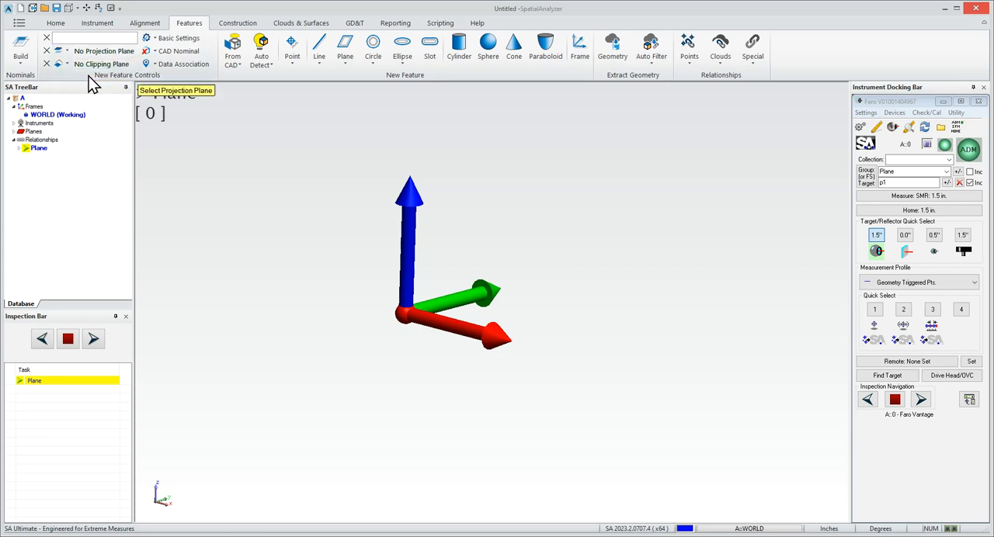
{"action": "left_click", "coordinate": [19, 149]}
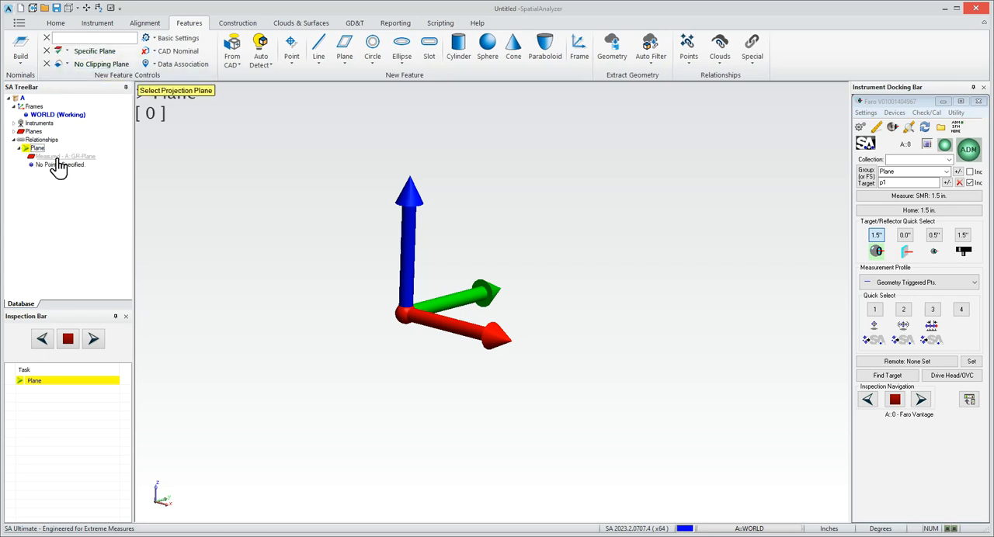
{"action": "left_click", "coordinate": [59, 156]}
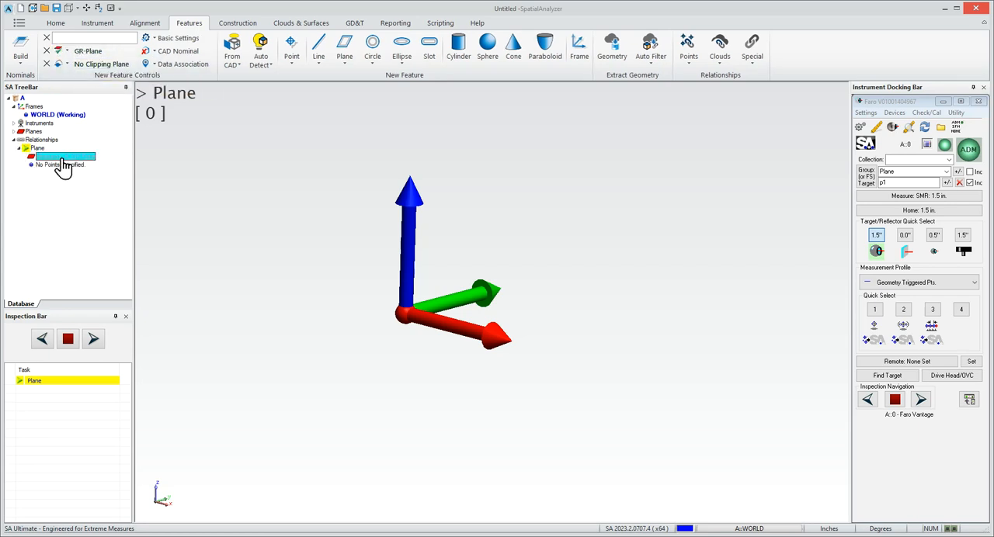
- Add three line features projected to the plane, and start the inspection at the Plane task
{"action": "left_click", "coordinate": [322, 51]}
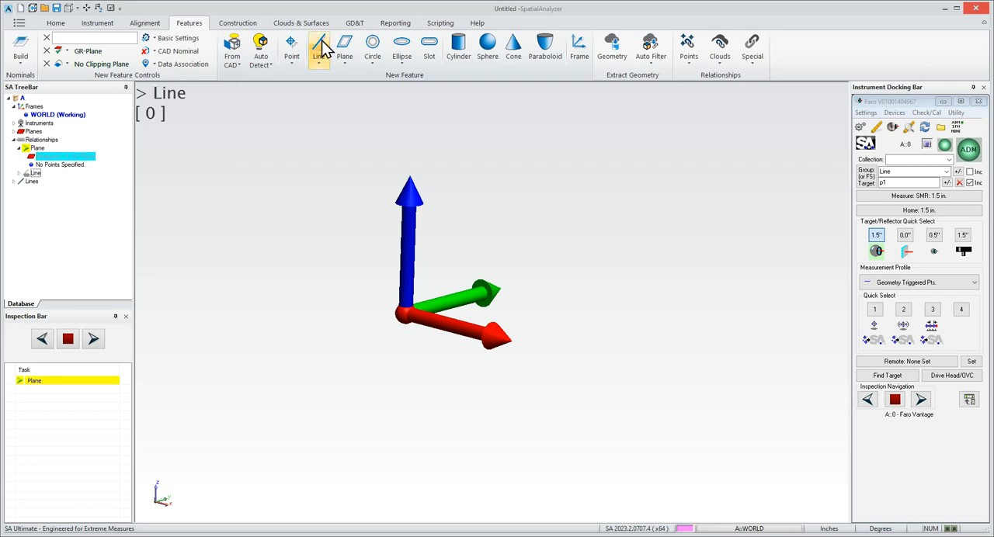
{"action": "left_click", "coordinate": [327, 46]}
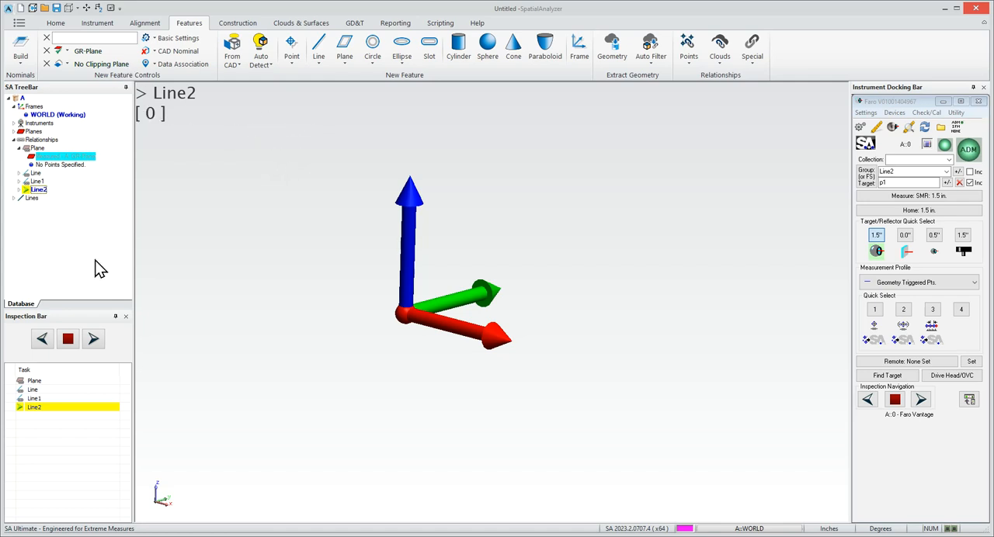
{"action": "left_click", "coordinate": [94, 340]}
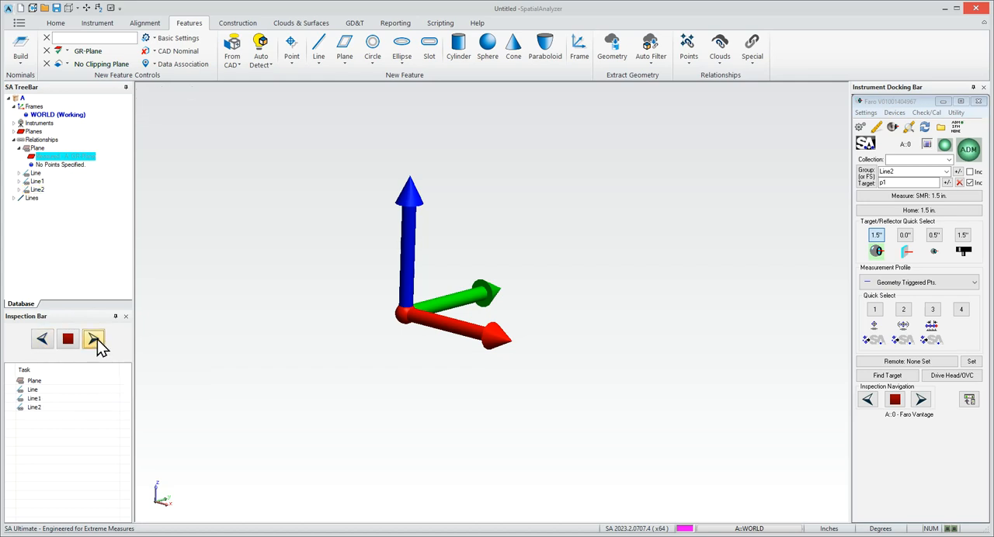
{"action": "left_click", "coordinate": [97, 340]}
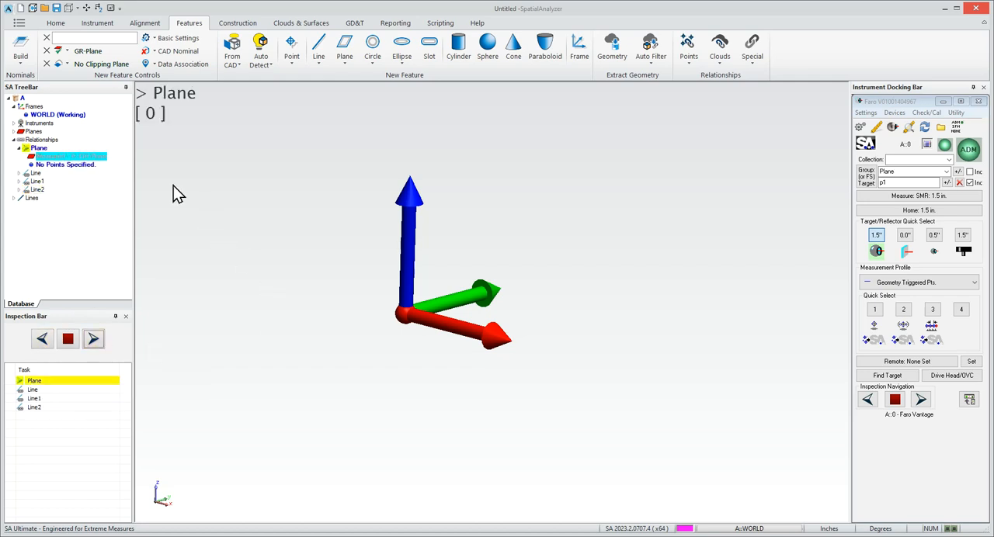
- Set the desired measurement count of the Plane relationship to 7
{"action": "right_click", "coordinate": [66, 380]}
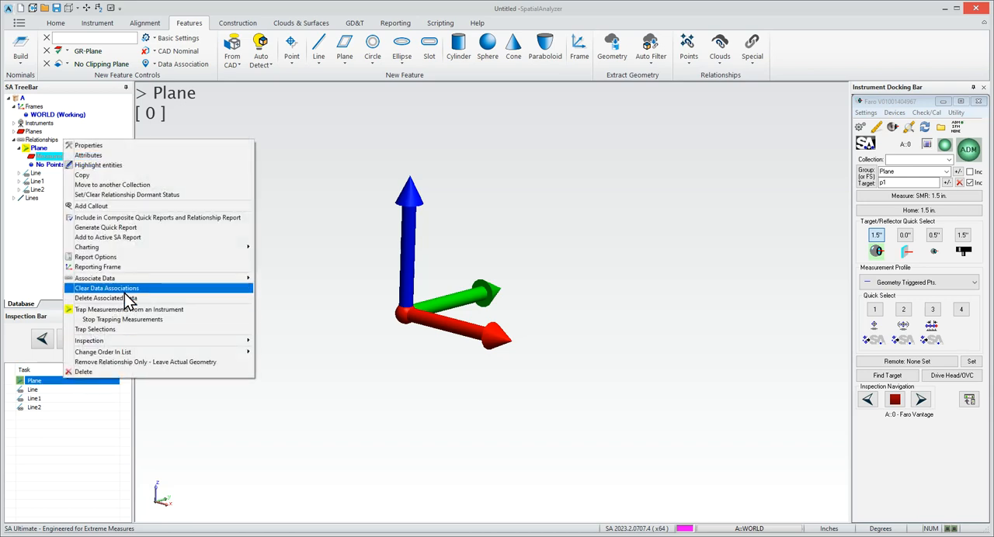
{"action": "left_click", "coordinate": [142, 149]}
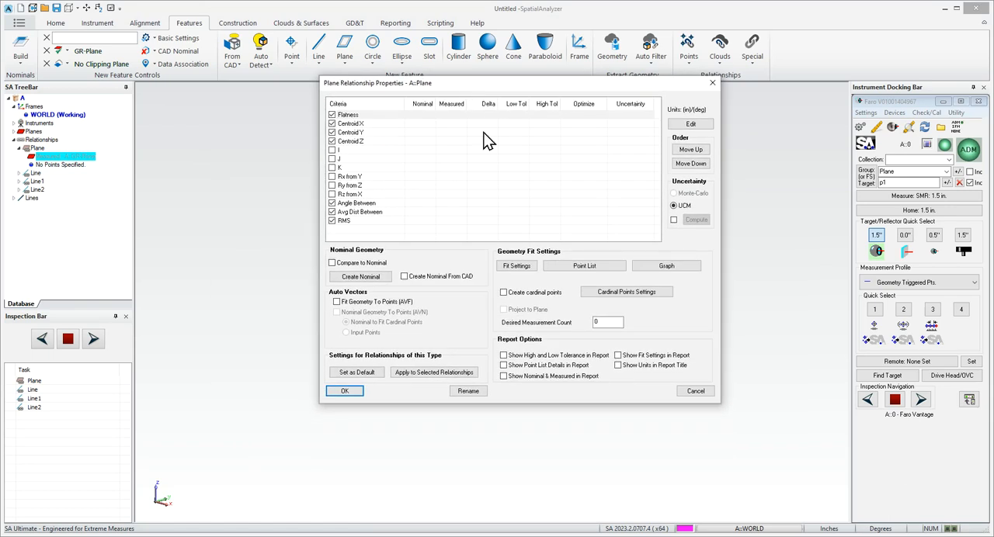
{"action": "left_click_drag", "start_coordinate": [609, 324], "coordinate": [555, 323]}
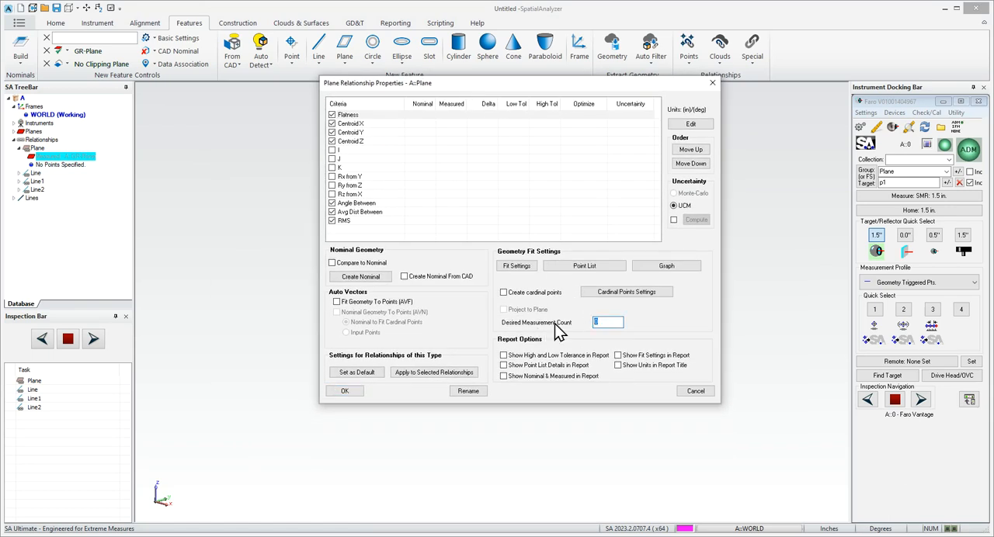
{"action": "type", "text": "7"}
{"action": "left_click", "coordinate": [351, 393]}
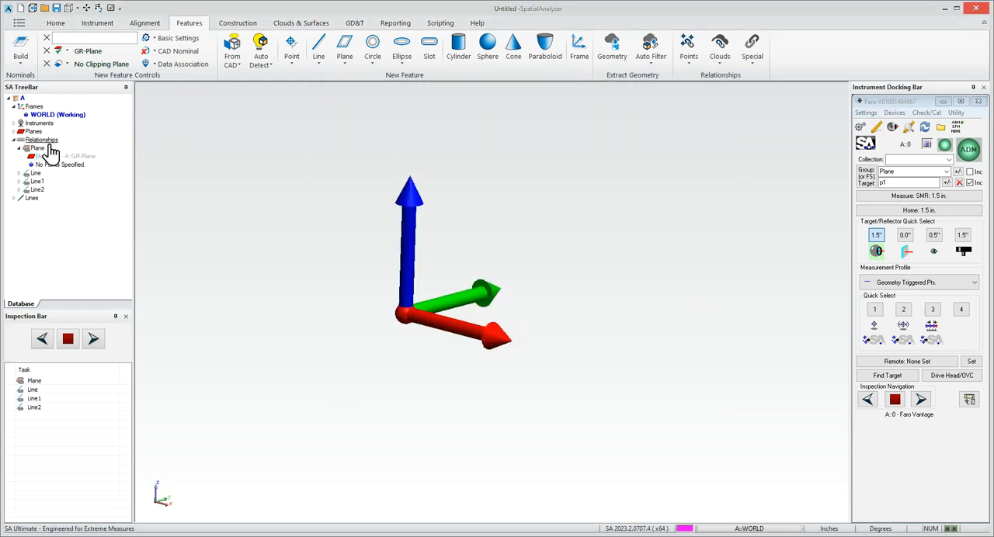
- Set the desired measurement count in the properties of the first Line relationship to 3
{"action": "right_click", "coordinate": [39, 177]}
{"action": "left_click", "coordinate": [48, 177]}
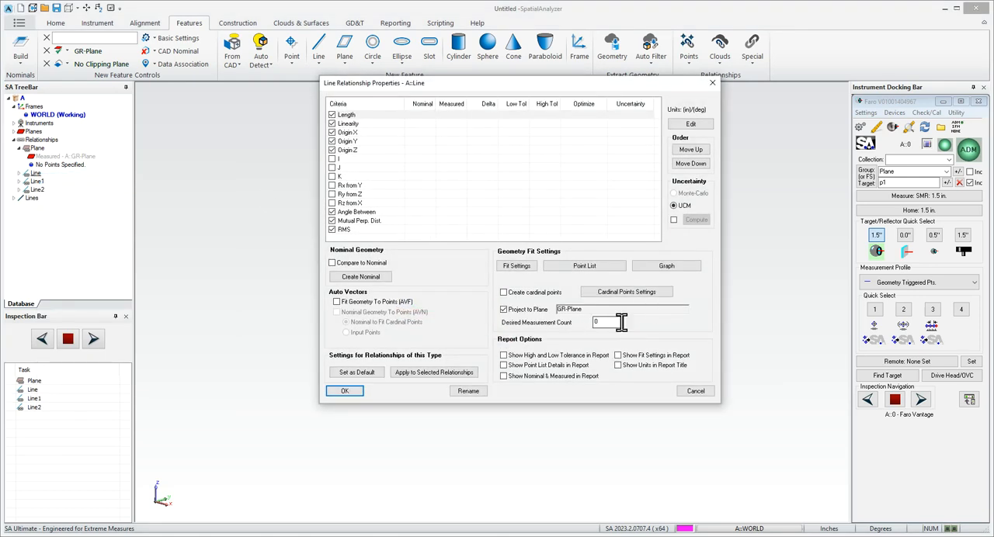
{"action": "double_click", "coordinate": [594, 322]}
{"action": "type", "text": "3"}
- Apply the desired measurement count setting to all existing line relationships and accept the line properties
{"action": "left_click", "coordinate": [449, 370]}
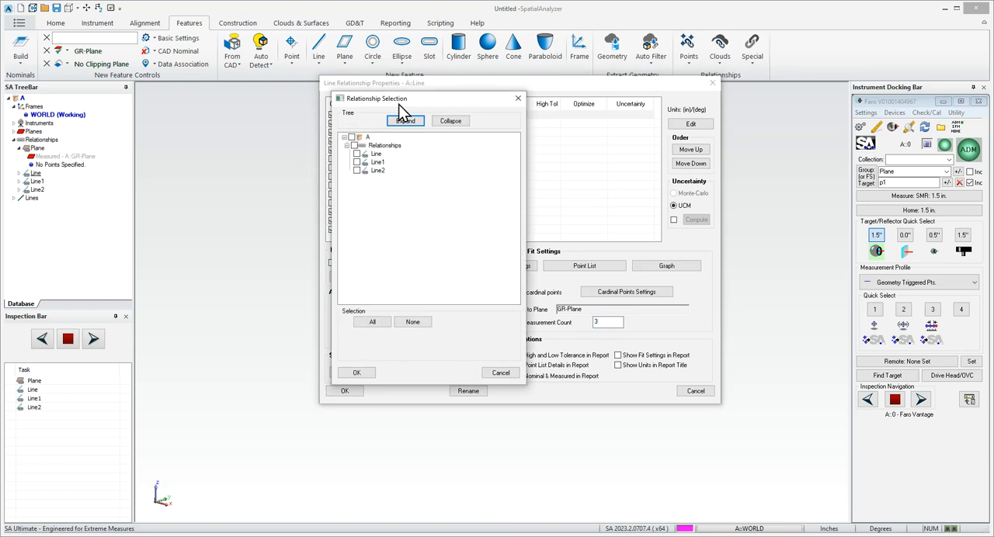
{"action": "left_click", "coordinate": [354, 146]}
{"action": "left_click", "coordinate": [356, 373]}
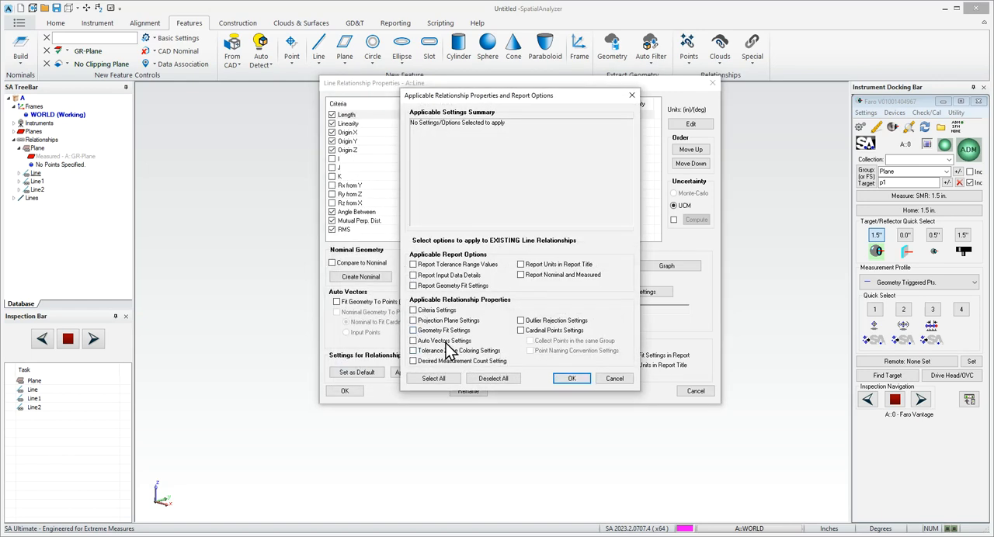
{"action": "left_click", "coordinate": [413, 361]}
{"action": "left_click", "coordinate": [564, 376]}
{"action": "left_click", "coordinate": [567, 380]}
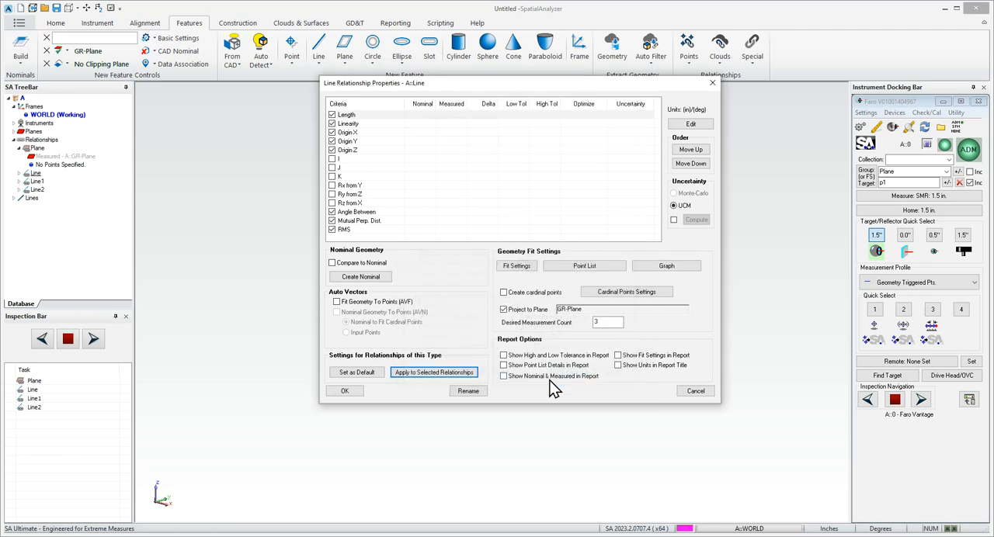
{"action": "left_click", "coordinate": [346, 391]}
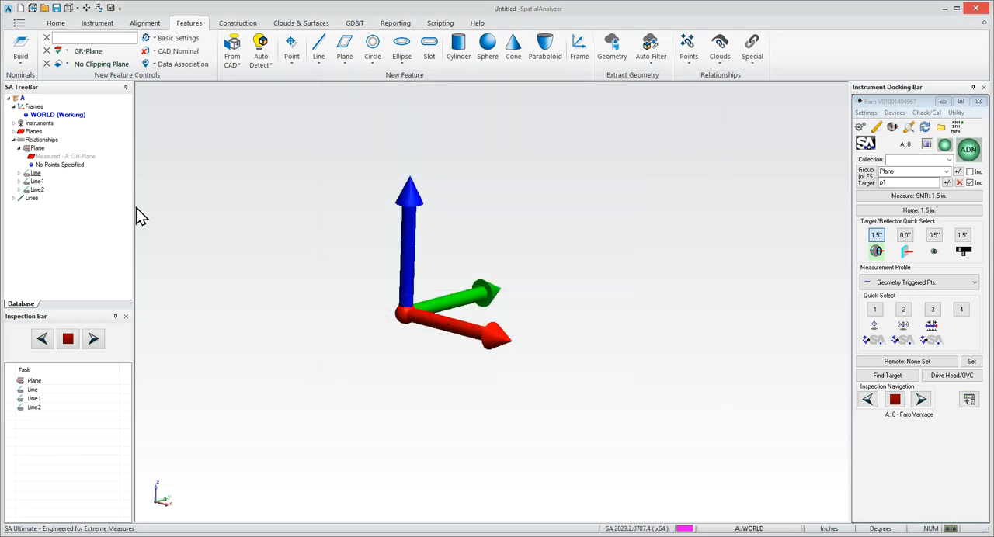
- Start the inspection at the Plane task with the Stable Pt. To SA measurement profile
{"action": "left_click", "coordinate": [94, 340]}
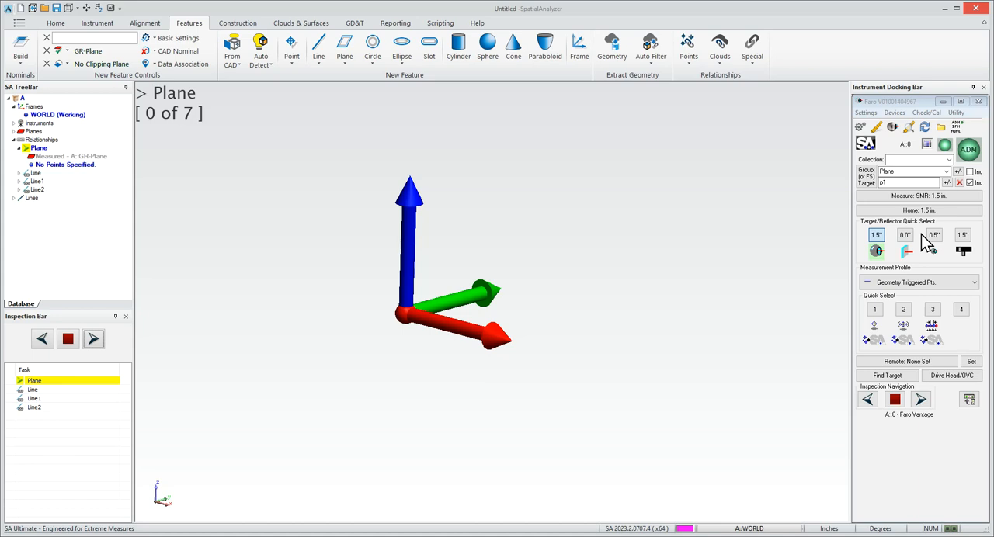
{"action": "left_click", "coordinate": [974, 284]}
{"action": "left_click_drag", "start_coordinate": [977, 394], "coordinate": [975, 317]}
{"action": "left_click", "coordinate": [931, 322]}
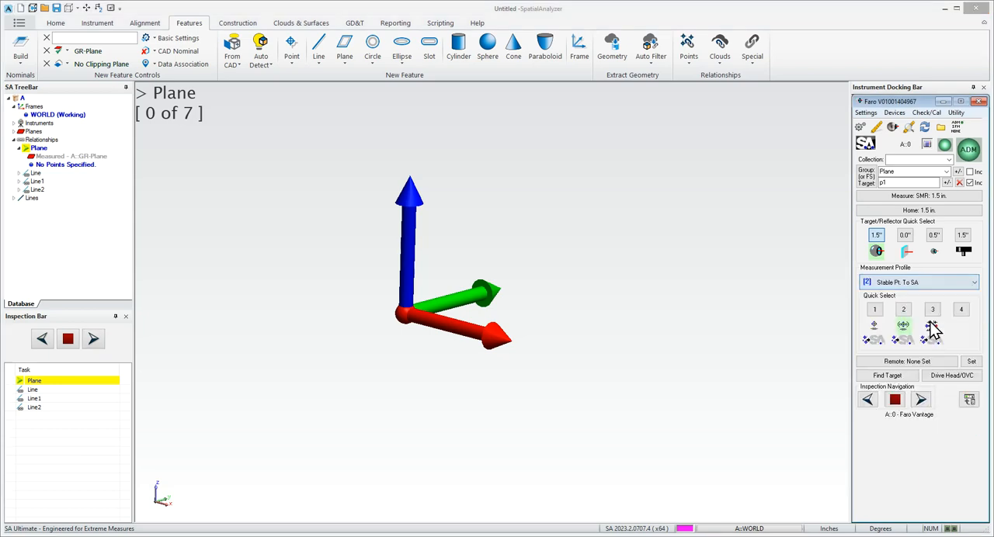
- Measure the seven plane points with the 1.5 in. SMR and finish the stable point measurement
{"action": "left_click", "coordinate": [932, 196]}
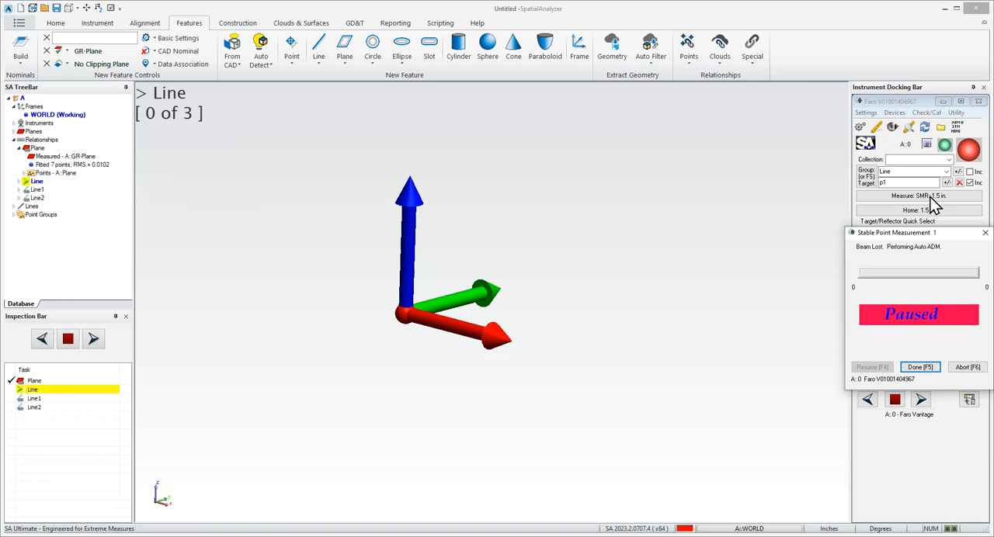
{"action": "left_click_drag", "start_coordinate": [926, 231], "coordinate": [655, 230]}
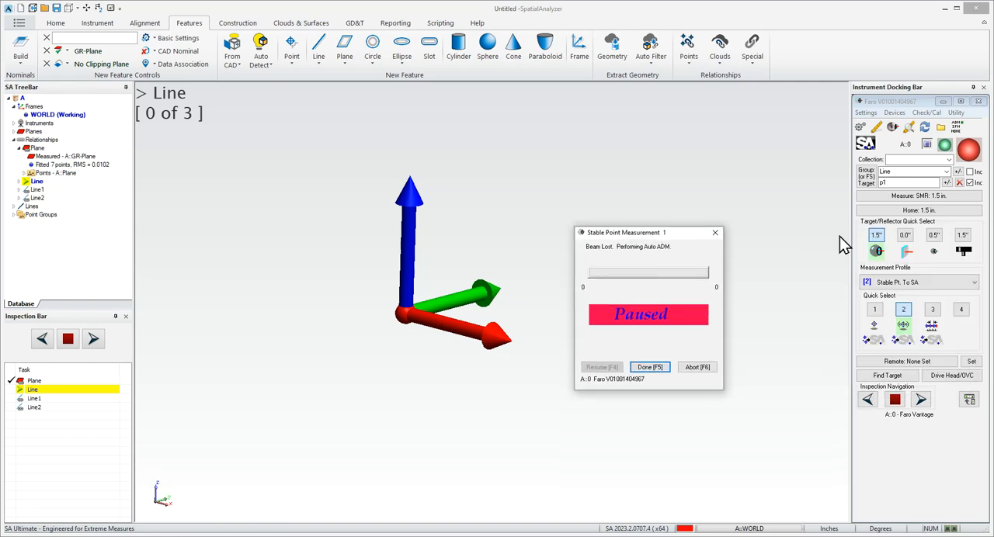
{"action": "left_click", "coordinate": [650, 366]}
- Measure three points on each of the three lines with the 1.5 in. PinNest SMR and finish the measurement
{"action": "left_click", "coordinate": [963, 236]}
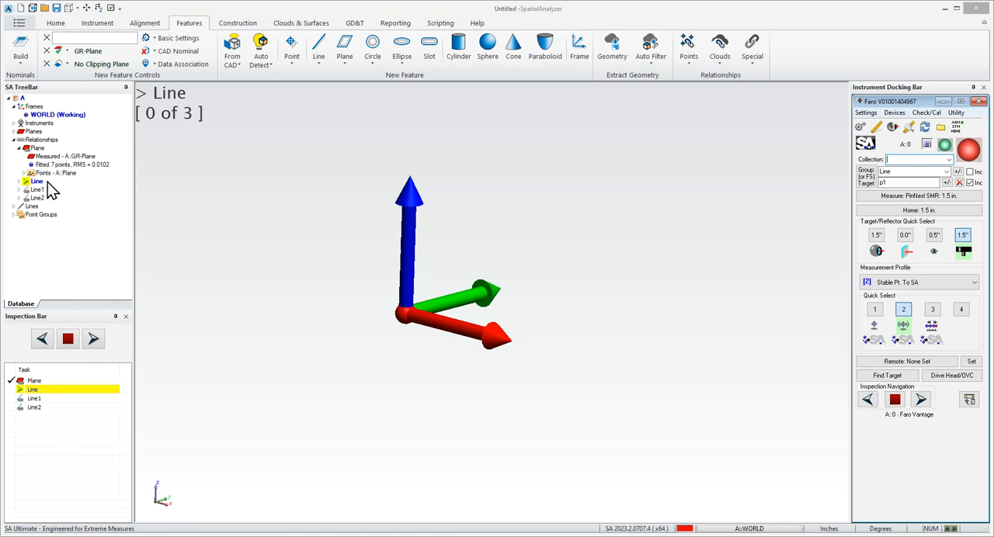
{"action": "left_click", "coordinate": [920, 198]}
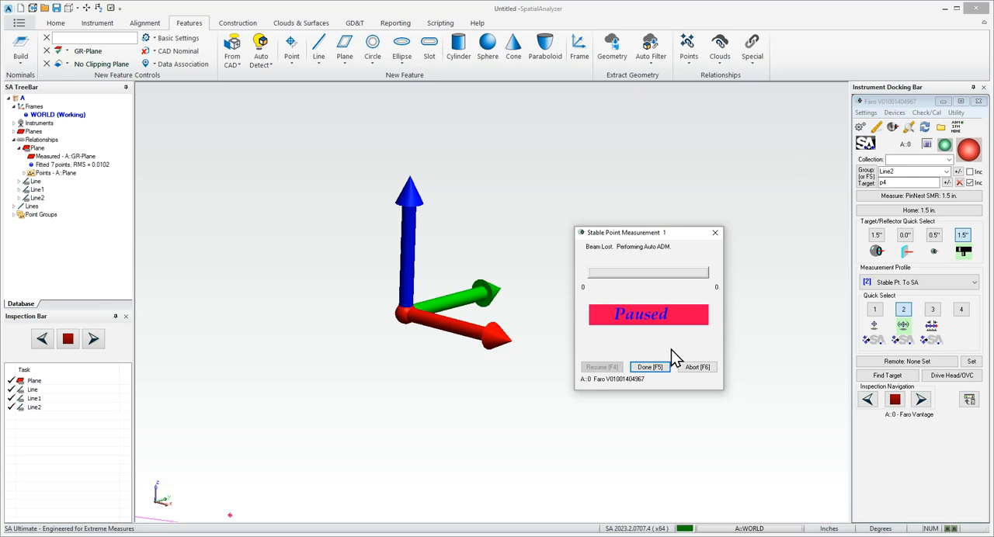
{"action": "left_click", "coordinate": [649, 366]}
- Examine the fitted plane and projected lines from several angles, closing in on a line's position relative to its measured points
{"action": "scroll", "coordinate": [497, 225], "scroll_direction": "down", "scroll_amount": 5}
{"action": "left_click_drag", "start_coordinate": [382, 317], "coordinate": [396, 347]}
{"action": "middle_click_drag", "start_coordinate": [193, 231], "coordinate": [388, 337]}
{"action": "left_click_drag", "start_coordinate": [526, 319], "coordinate": [507, 268]}
{"action": "middle_click_drag", "start_coordinate": [326, 206], "coordinate": [754, 382]}
{"action": "left_click_drag", "start_coordinate": [722, 384], "coordinate": [649, 354]}
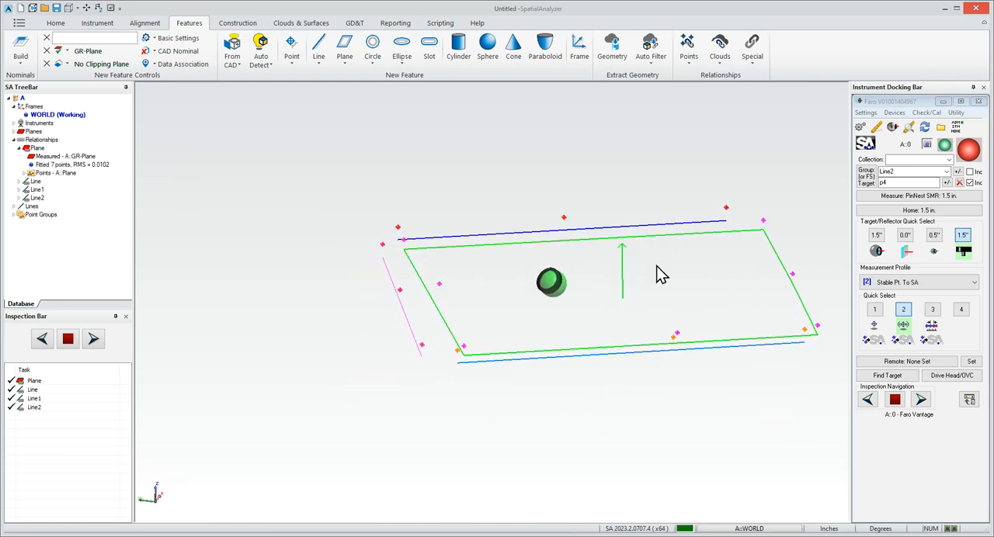
{"action": "left_click_drag", "start_coordinate": [443, 313], "coordinate": [415, 326]}
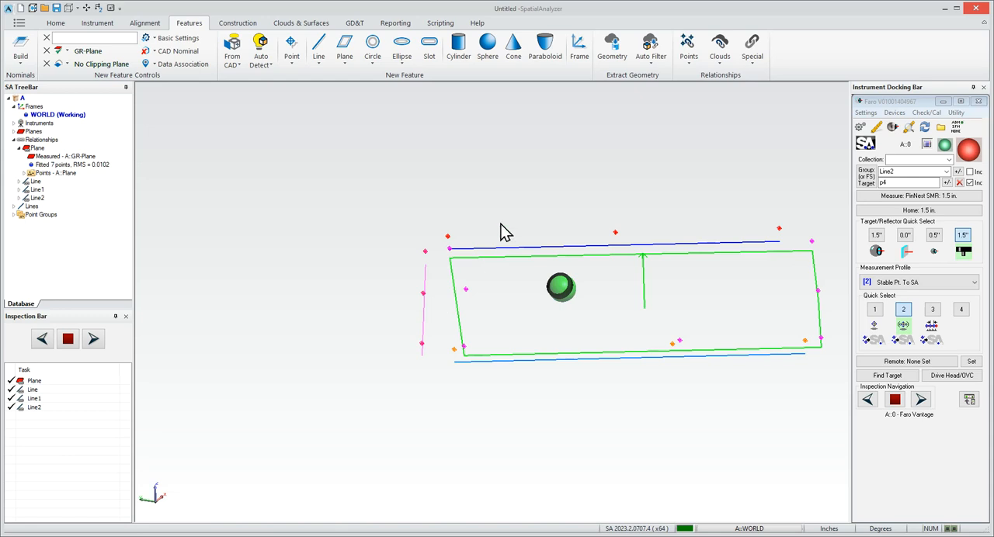
{"action": "left_click_drag", "start_coordinate": [512, 275], "coordinate": [554, 388]}
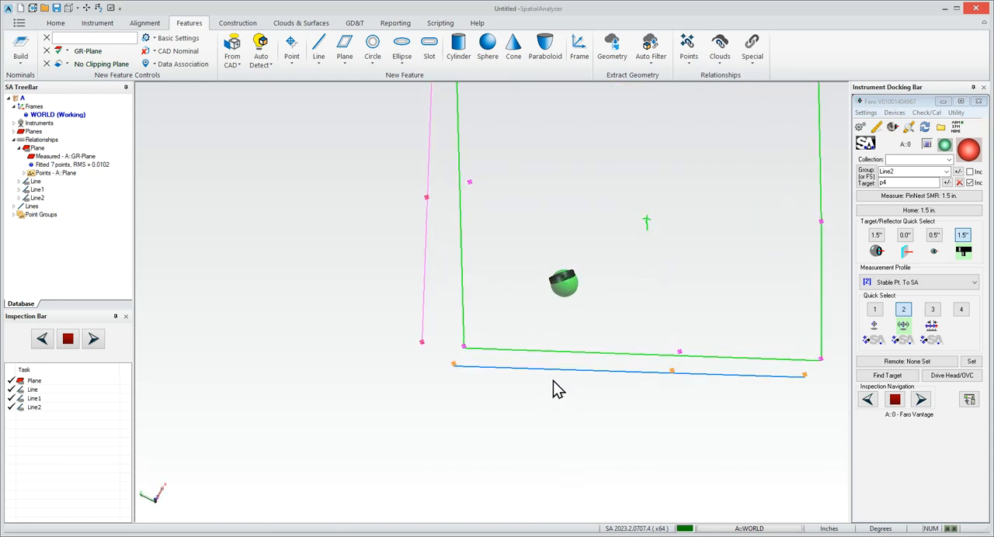
{"action": "left_click_drag", "start_coordinate": [428, 331], "coordinate": [621, 420]}
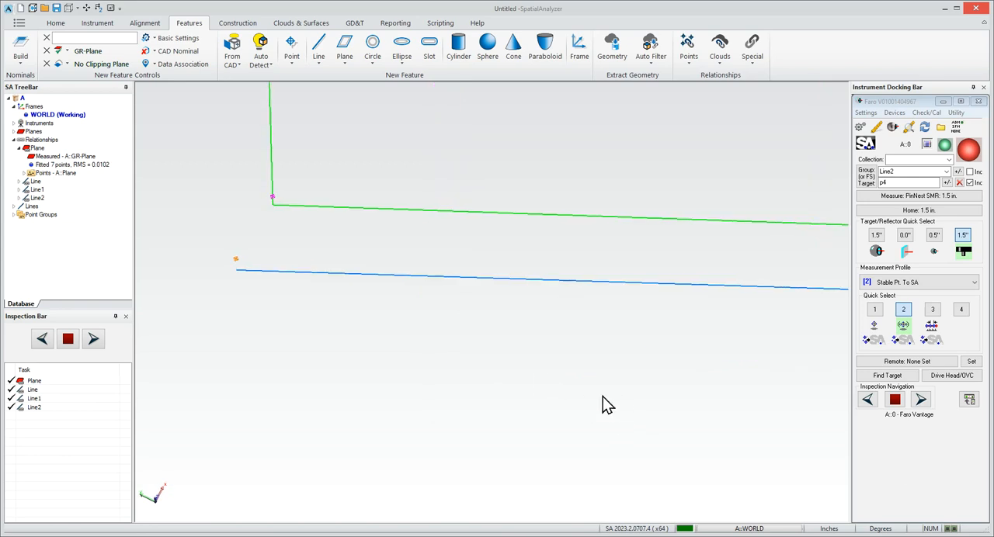
- Set the measured projection in Line2's fit settings to the option that offsets the line toward the plane
{"action": "right_click", "coordinate": [37, 199]}
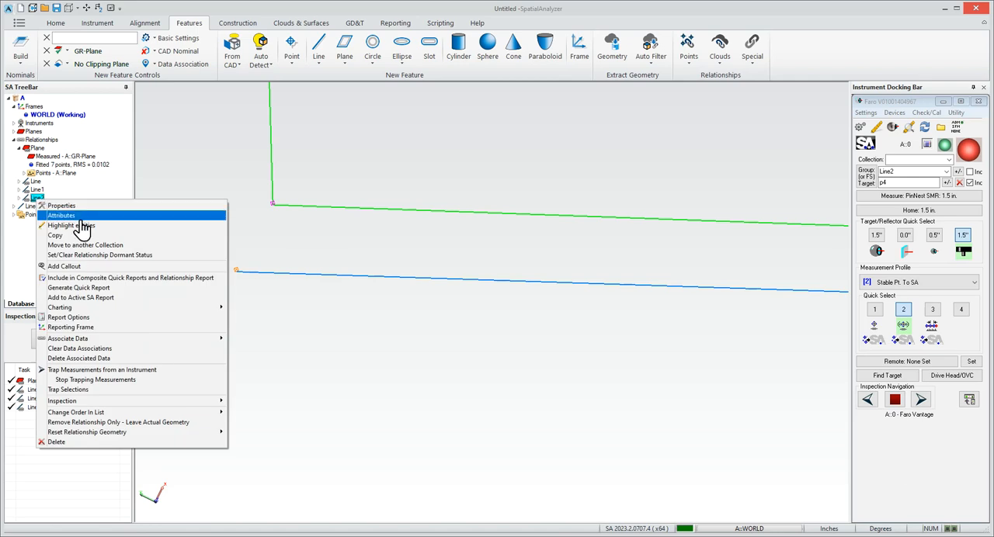
{"action": "left_click", "coordinate": [77, 206]}
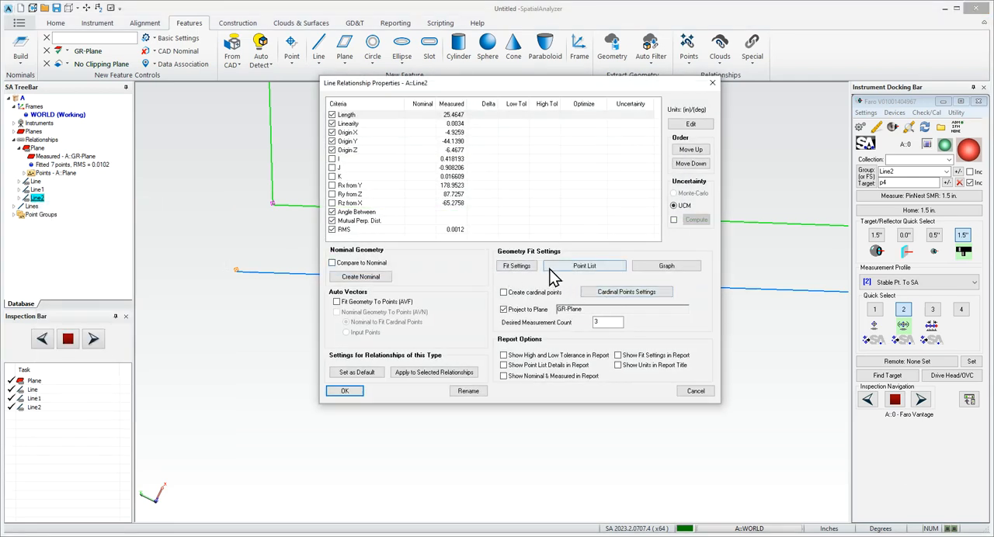
{"action": "left_click", "coordinate": [518, 267]}
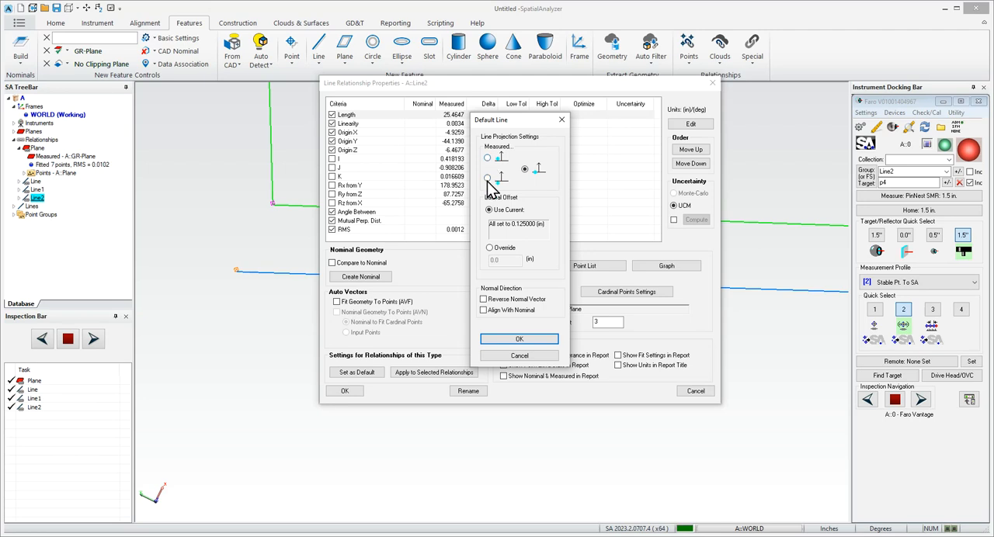
{"action": "left_click", "coordinate": [488, 178]}
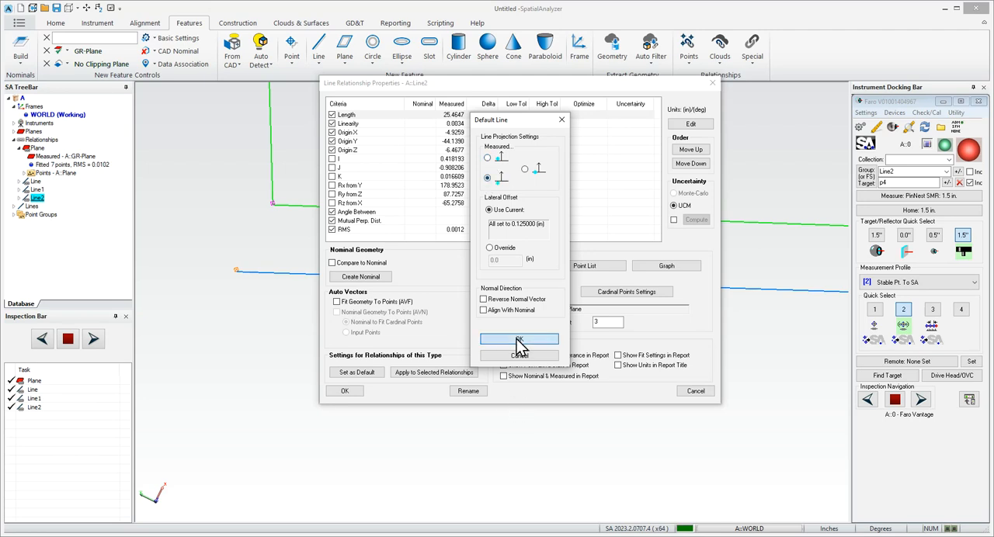
{"action": "left_click", "coordinate": [519, 339]}
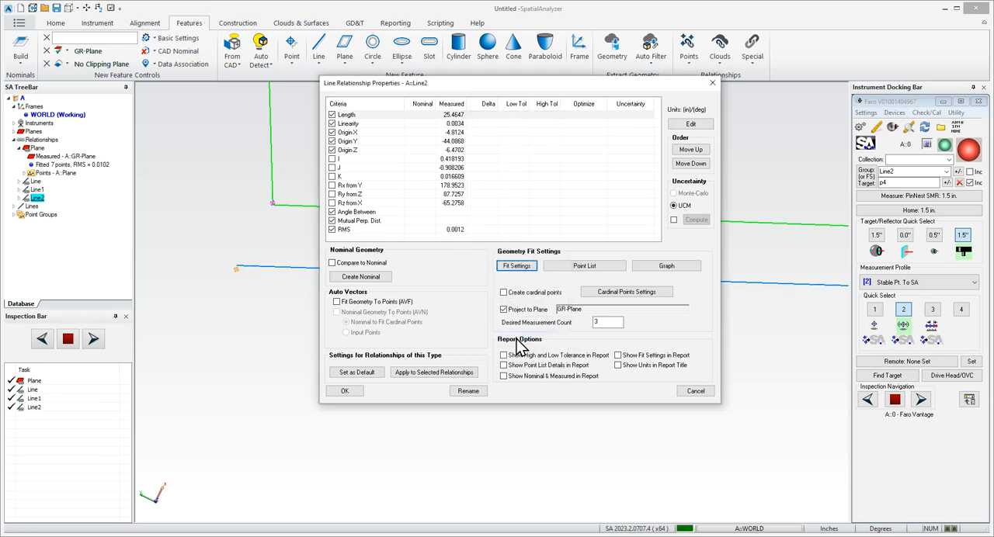
{"action": "left_click", "coordinate": [345, 392]}
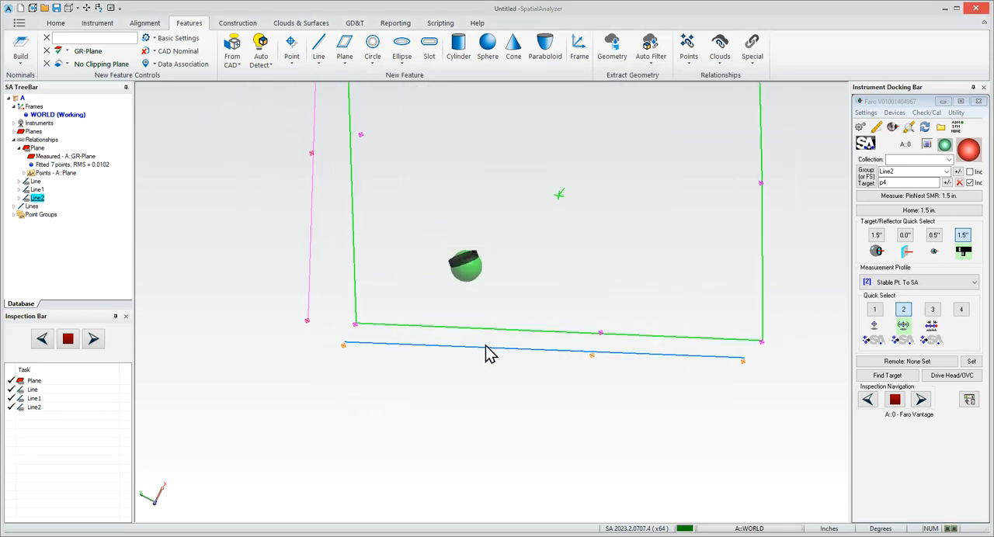
- Examine the line along the plane's opposite edge and its position relative to its measured points
{"action": "middle_click_drag", "start_coordinate": [395, 111], "coordinate": [643, 192]}
{"action": "left_click_drag", "start_coordinate": [582, 231], "coordinate": [599, 220]}
{"action": "scroll", "coordinate": [599, 220], "scroll_direction": "down", "scroll_amount": 2}
{"action": "scroll", "coordinate": [599, 220], "scroll_direction": "down", "scroll_amount": 1}
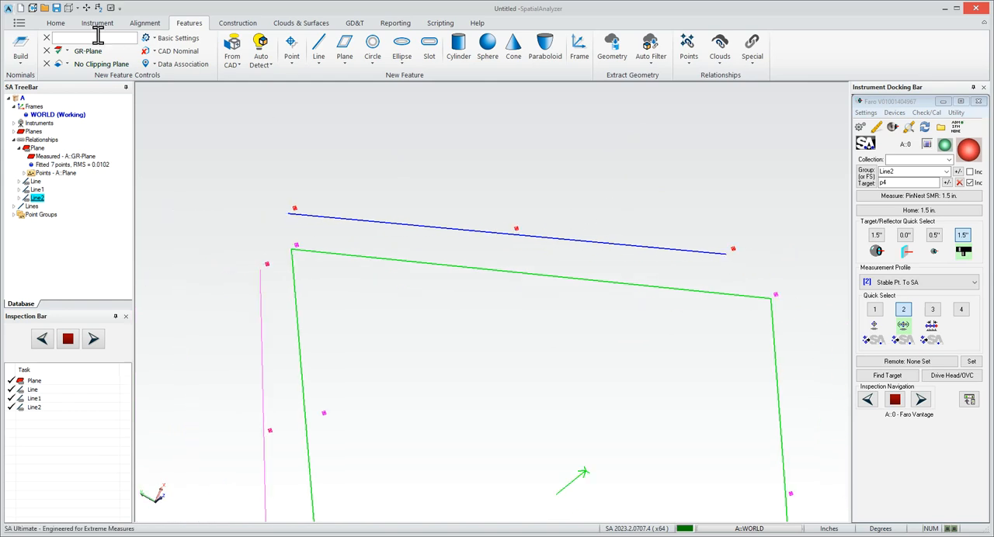
{"action": "scroll", "coordinate": [384, 229], "scroll_direction": "down", "scroll_amount": 6}
{"action": "left_click_drag", "start_coordinate": [450, 258], "coordinate": [439, 238]}
{"action": "scroll", "coordinate": [482, 240], "scroll_direction": "up", "scroll_amount": 5}
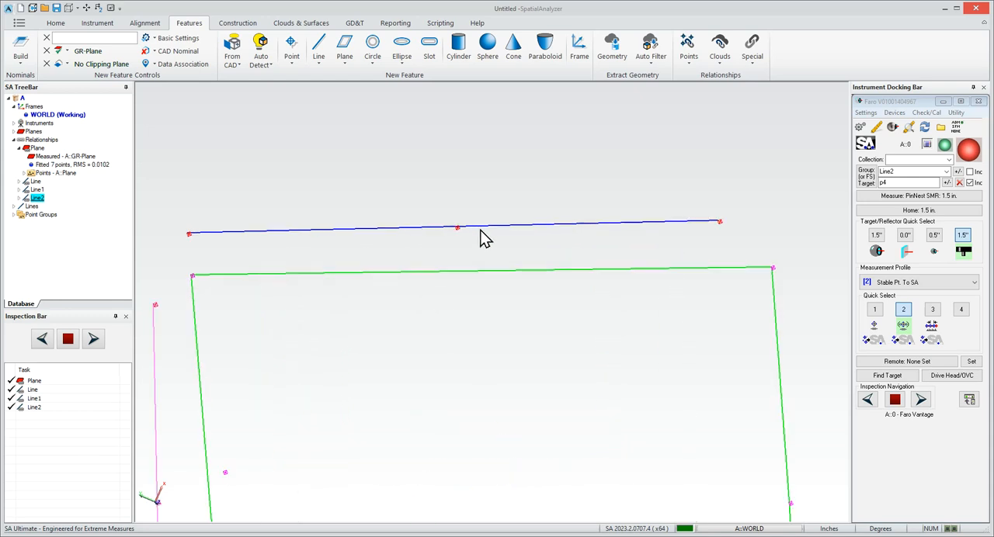
- Set the measured projection in Line's fit settings to the option that offsets the line toward the plane
{"action": "right_click", "coordinate": [35, 181]}
{"action": "left_click", "coordinate": [70, 190]}
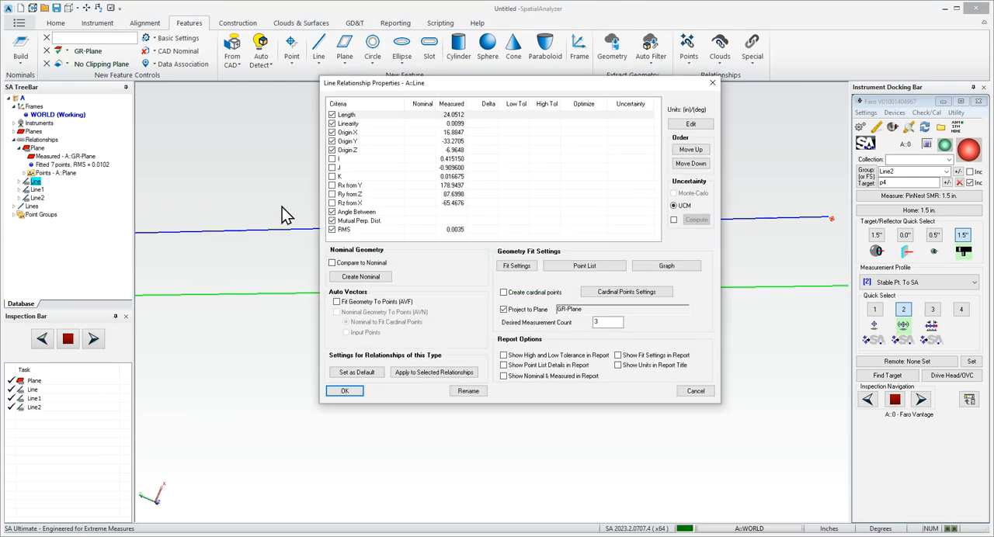
{"action": "left_click", "coordinate": [529, 266]}
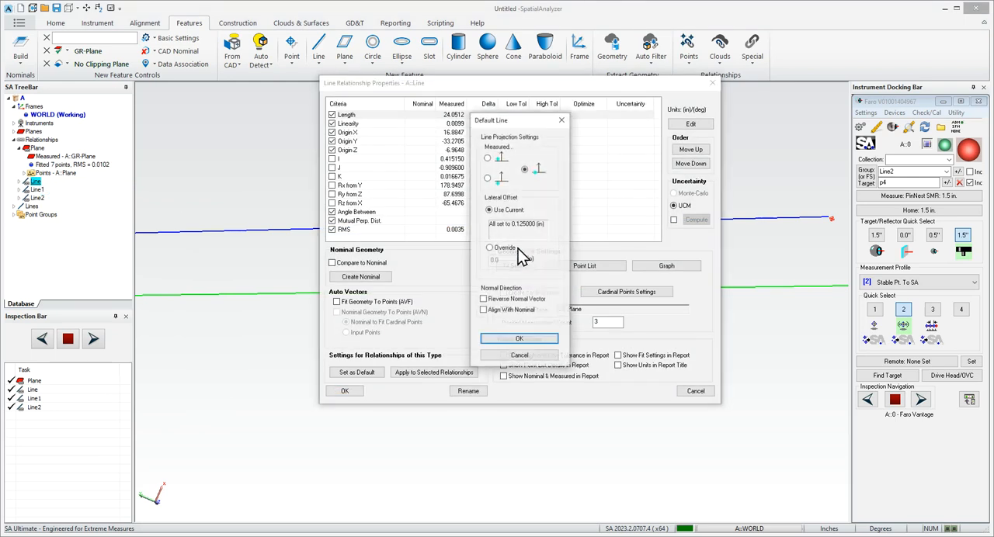
{"action": "left_click", "coordinate": [488, 159]}
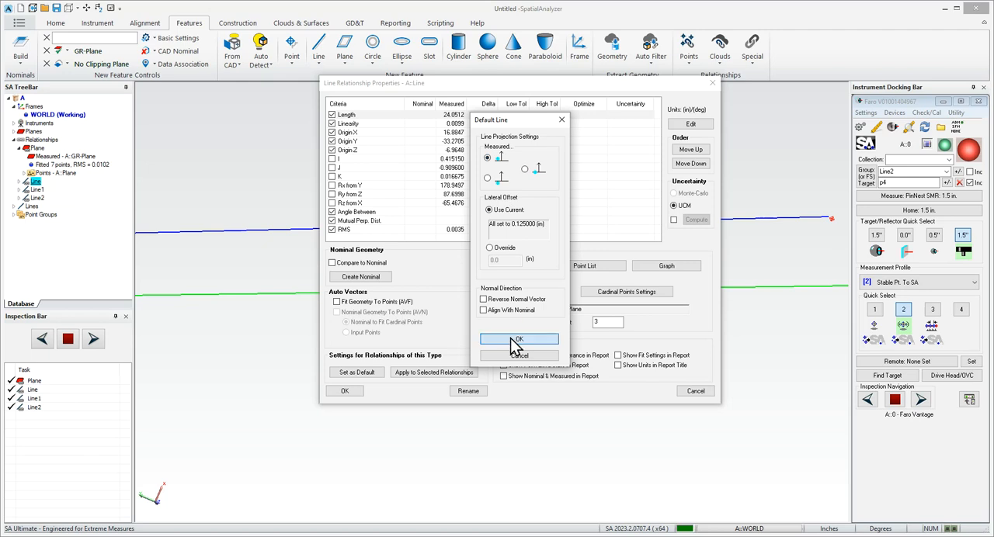
{"action": "left_click", "coordinate": [516, 342]}
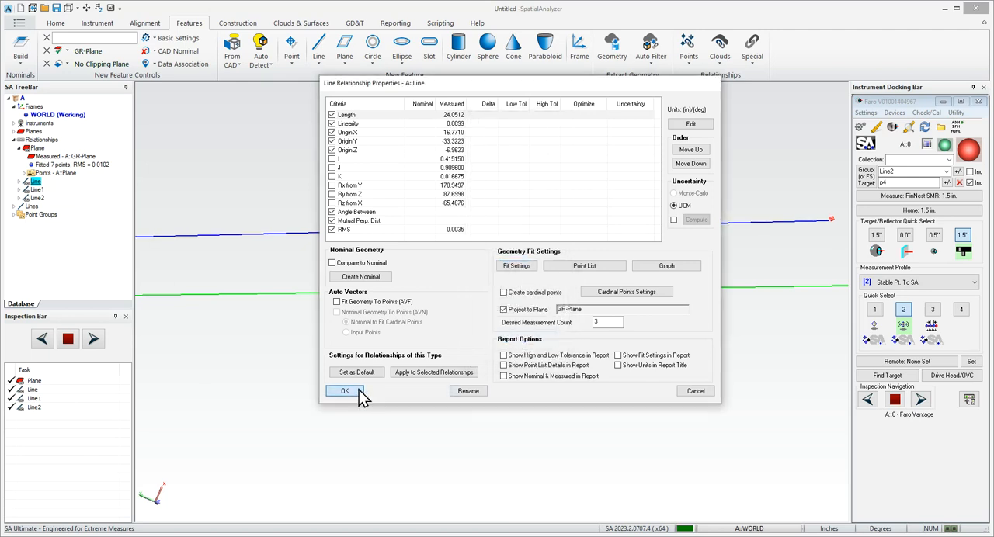
{"action": "left_click", "coordinate": [354, 390]}
- Examine the plane with all three surrounding lines and how each line sits relative to its measured points
{"action": "scroll", "coordinate": [587, 312], "scroll_direction": "down", "scroll_amount": 6}
{"action": "right_click_drag", "start_coordinate": [541, 336], "coordinate": [512, 266]}
{"action": "middle_click_drag", "start_coordinate": [357, 274], "coordinate": [565, 388]}
{"action": "right_click_drag", "start_coordinate": [564, 388], "coordinate": [540, 386]}
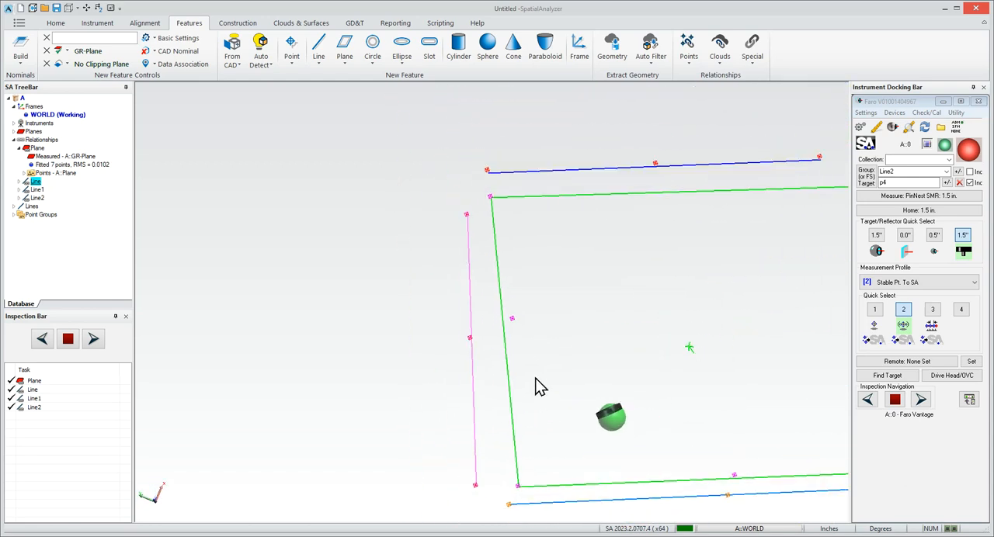
{"action": "scroll", "coordinate": [539, 373], "scroll_direction": "down", "scroll_amount": 4}
{"action": "left_click_drag", "start_coordinate": [477, 244], "coordinate": [764, 457]}
{"action": "scroll", "coordinate": [681, 388], "scroll_direction": "down", "scroll_amount": 3}
{"action": "right_click_drag", "start_coordinate": [588, 374], "coordinate": [460, 287]}
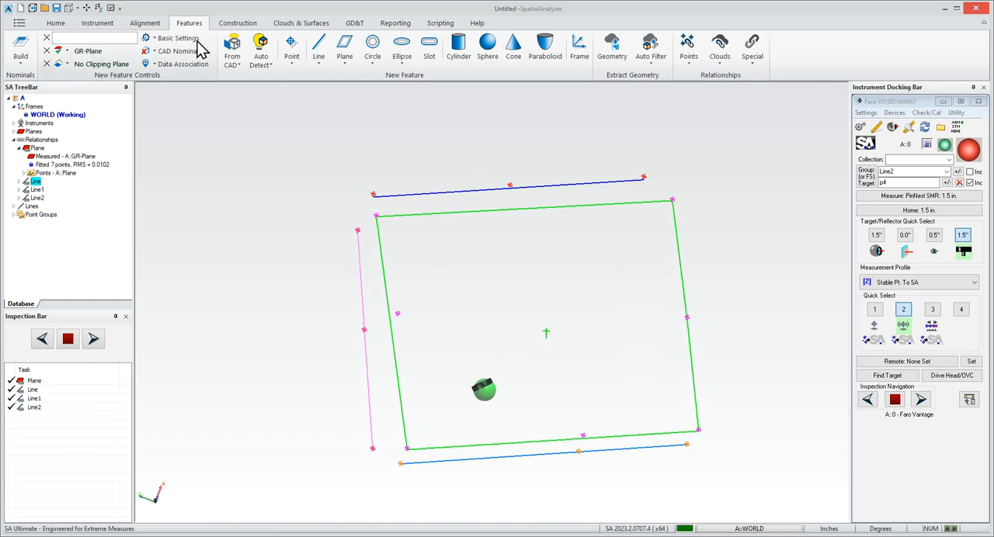
- Create a dynamic line bisecting the two lines along the plane's opposite long edges
{"action": "left_click", "coordinate": [323, 66]}
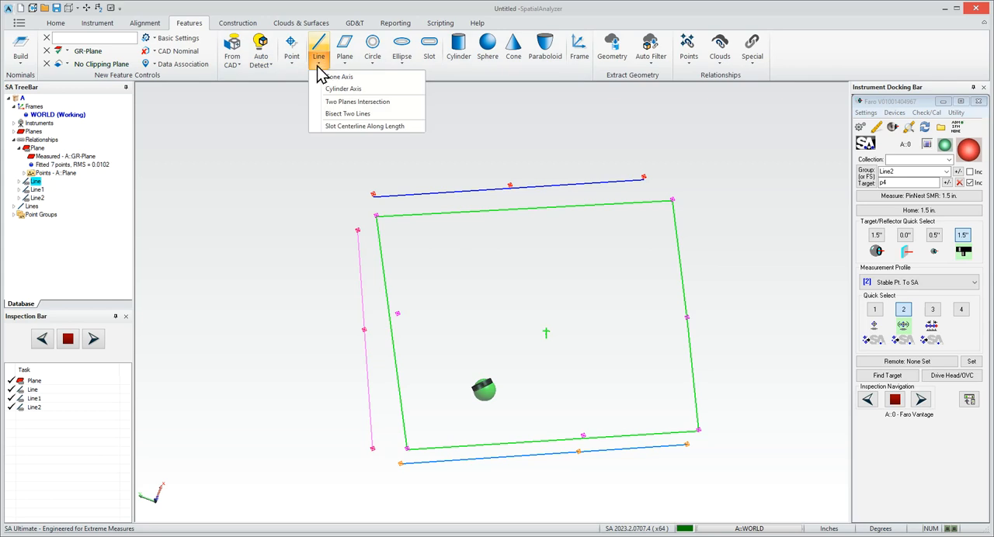
{"action": "left_click", "coordinate": [352, 116]}
{"action": "left_click", "coordinate": [459, 189]}
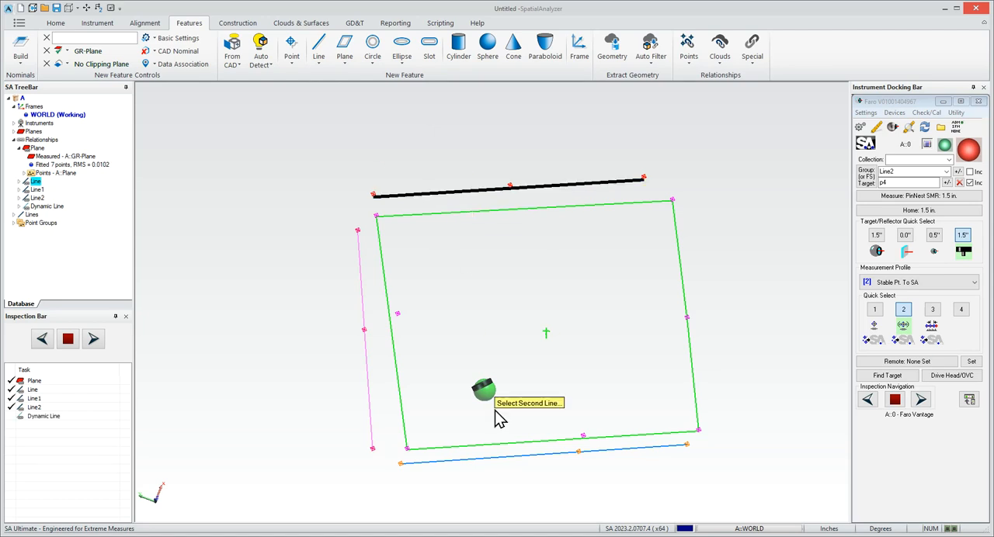
{"action": "left_click", "coordinate": [519, 458]}
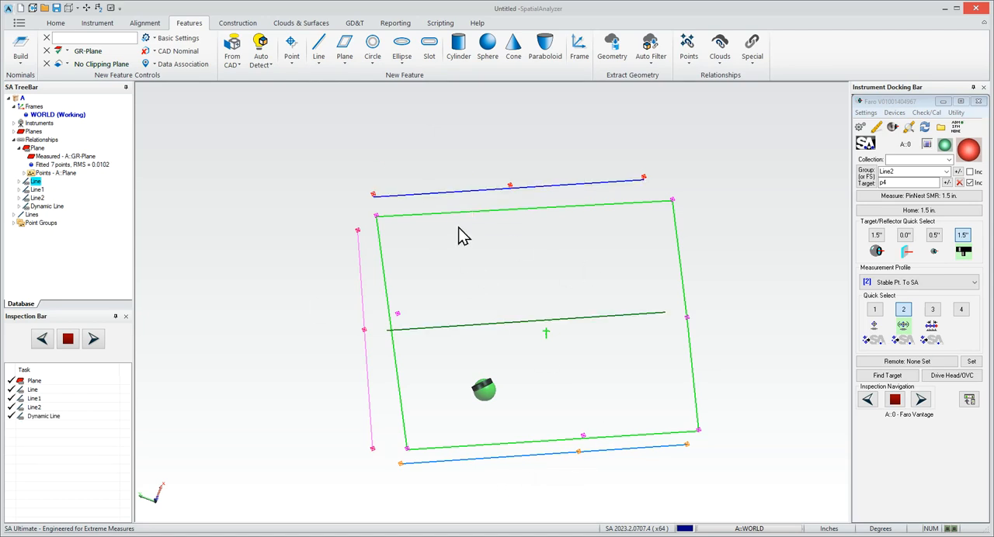
- Create a dynamic point at the mid-point of the perpendicular to the short-edge line and the bisecting line
{"action": "left_click", "coordinate": [294, 67]}
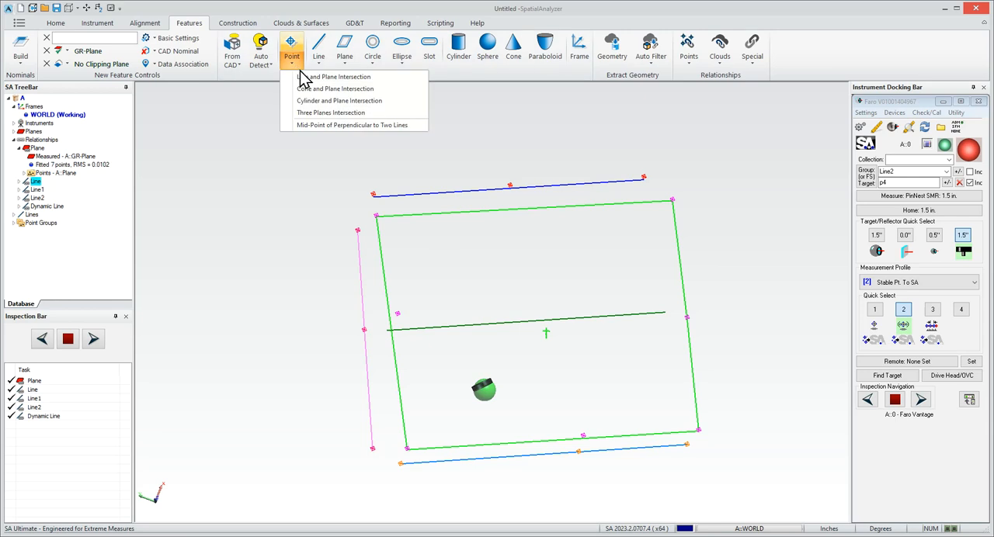
{"action": "left_click", "coordinate": [330, 126]}
{"action": "left_click", "coordinate": [364, 303]}
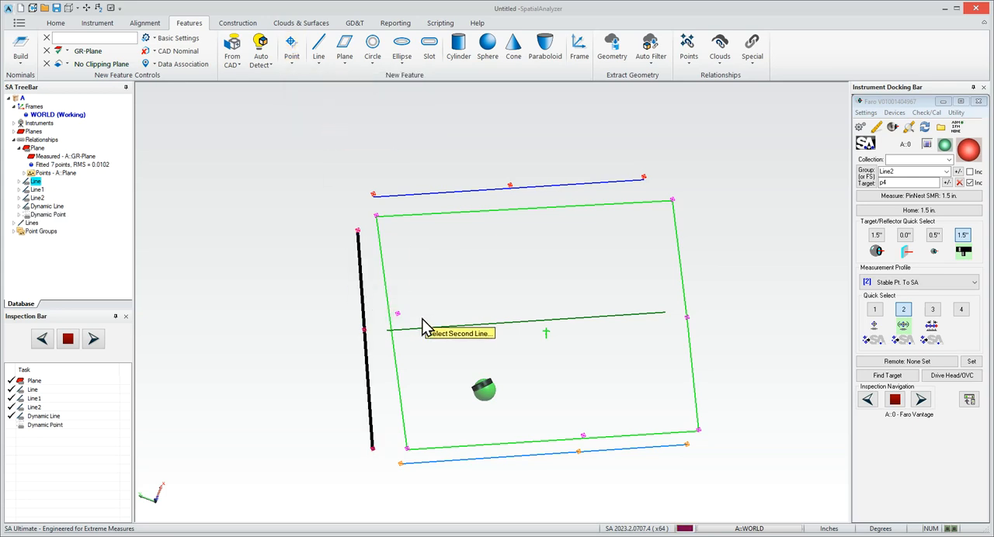
{"action": "left_click", "coordinate": [433, 326]}
{"action": "scroll", "coordinate": [370, 339], "scroll_direction": "up", "scroll_amount": 3}
{"action": "scroll", "coordinate": [388, 337], "scroll_direction": "down", "scroll_amount": 5}
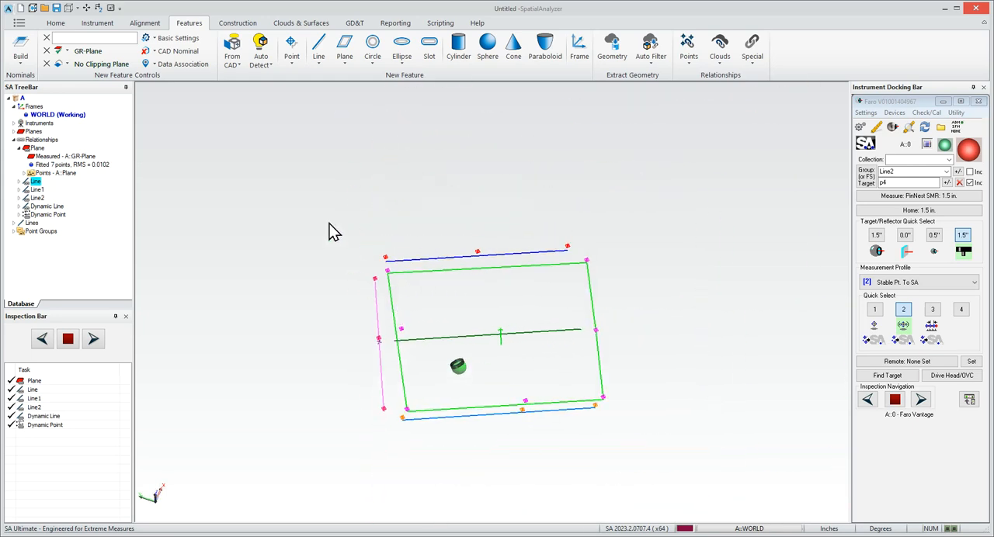
{"action": "scroll", "coordinate": [614, 431], "scroll_direction": "up", "scroll_amount": 3}
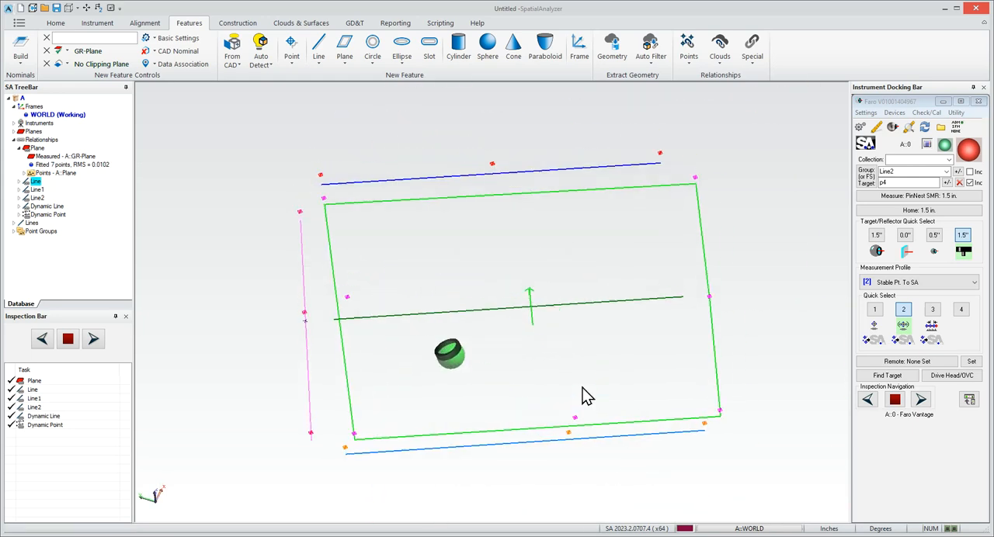
- Start a new frame feature with the measured plane as +Z primary axis and the long-edge line GR-Line as +X secondary axis
{"action": "left_click", "coordinate": [583, 59]}
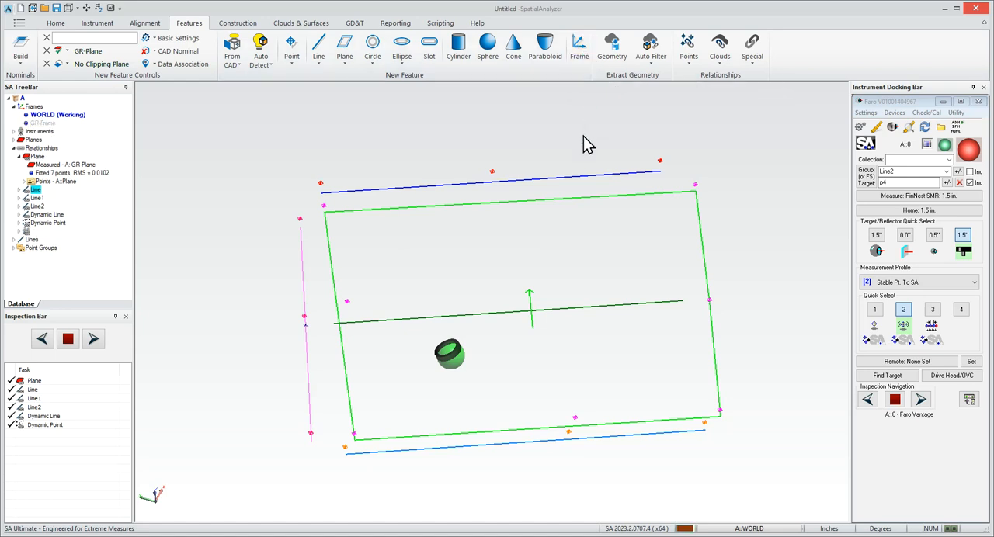
{"action": "left_click_drag", "start_coordinate": [288, 80], "coordinate": [189, 66]}
{"action": "left_click", "coordinate": [184, 91]}
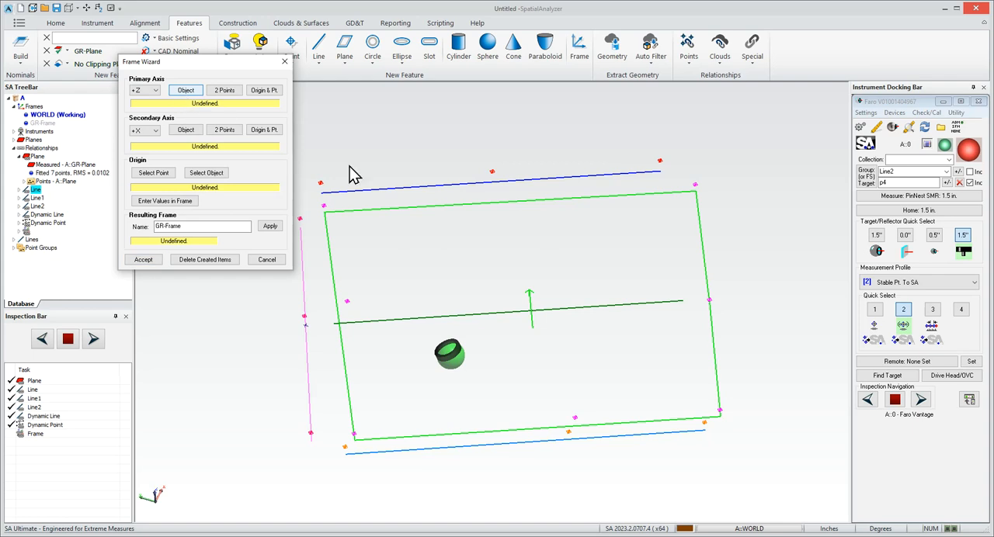
{"action": "left_click", "coordinate": [539, 217]}
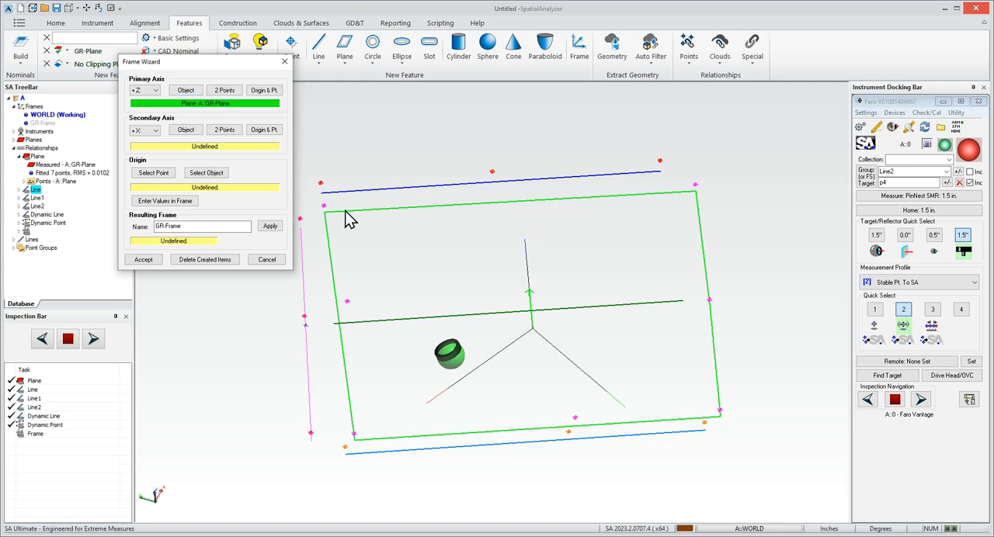
{"action": "left_click", "coordinate": [185, 131]}
{"action": "left_click", "coordinate": [426, 190]}
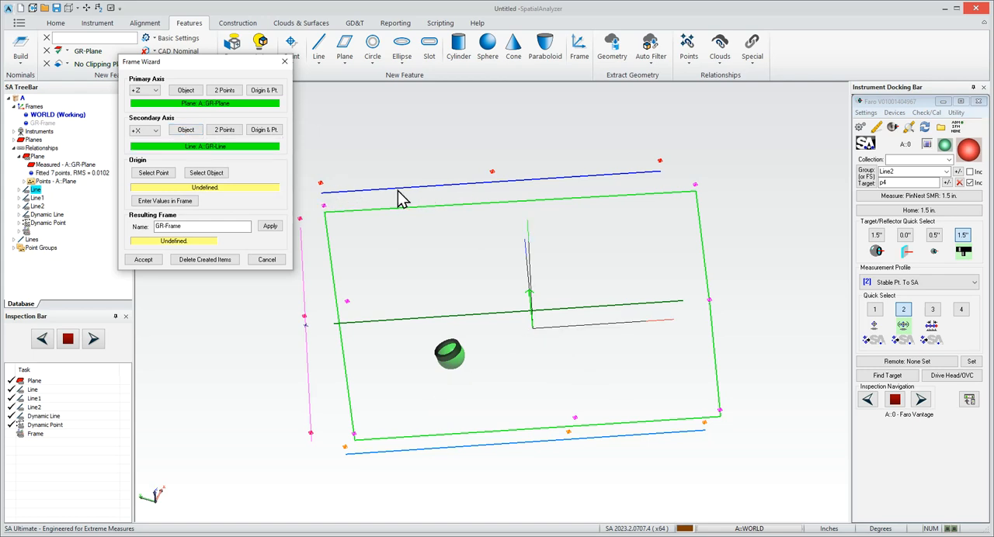
- Place the frame's origin at the dynamic point and accept the frame GR-Frame
{"action": "scroll", "coordinate": [548, 226], "scroll_direction": "down", "scroll_amount": 2}
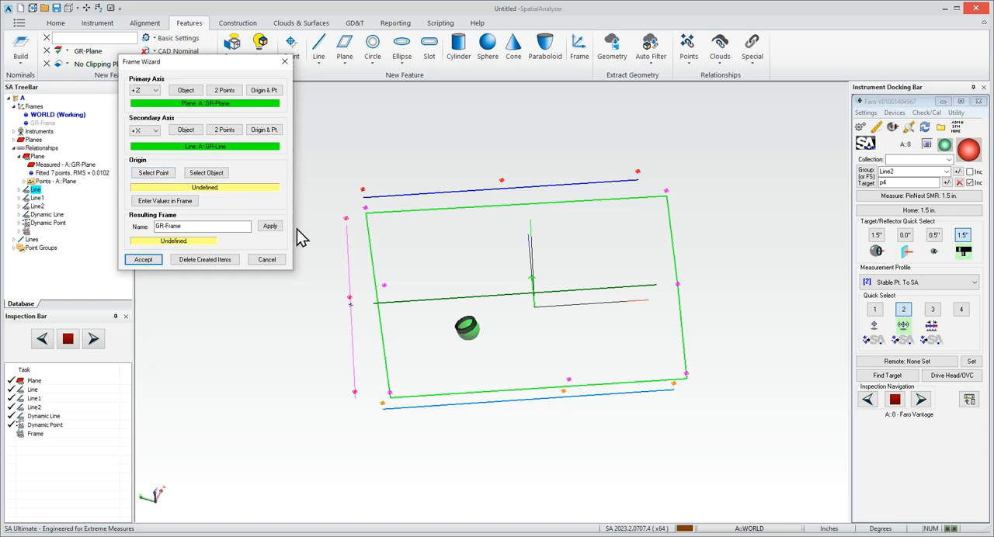
{"action": "left_click", "coordinate": [350, 302]}
{"action": "right_click_drag", "start_coordinate": [466, 328], "coordinate": [475, 236]}
{"action": "left_click_drag", "start_coordinate": [566, 221], "coordinate": [474, 282]}
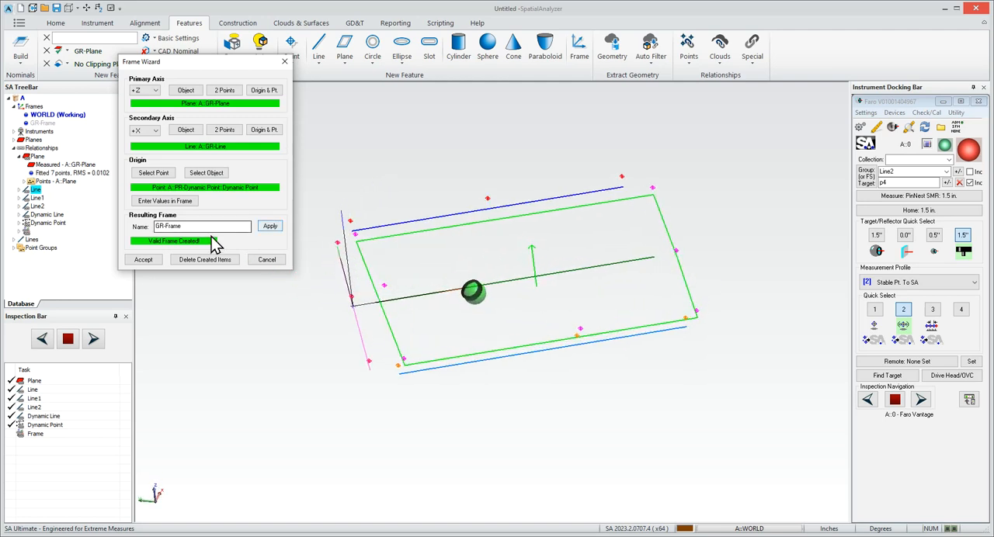
{"action": "left_click", "coordinate": [146, 261]}
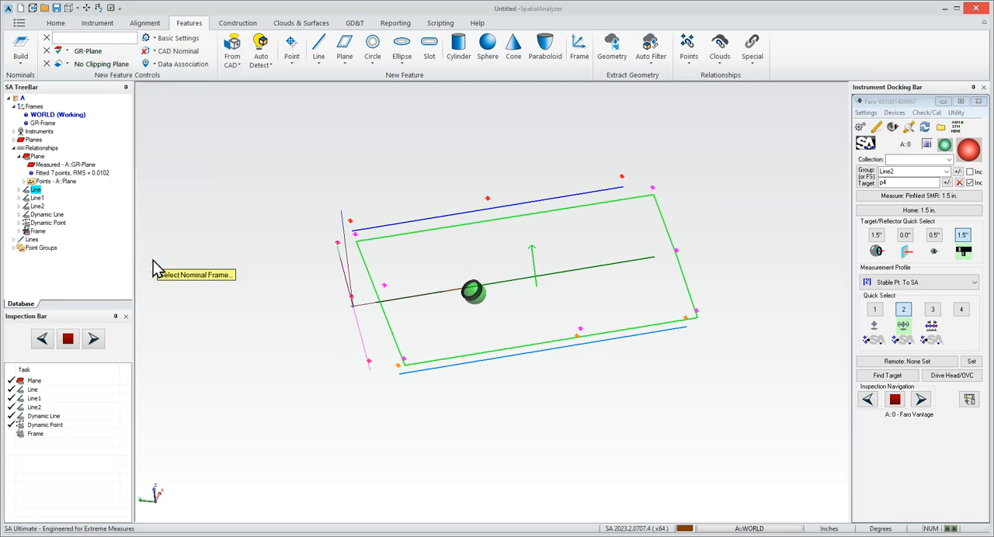
- Choose the WORLD frame as the nominal frame for the new frame relationship
{"action": "left_click", "coordinate": [56, 117]}
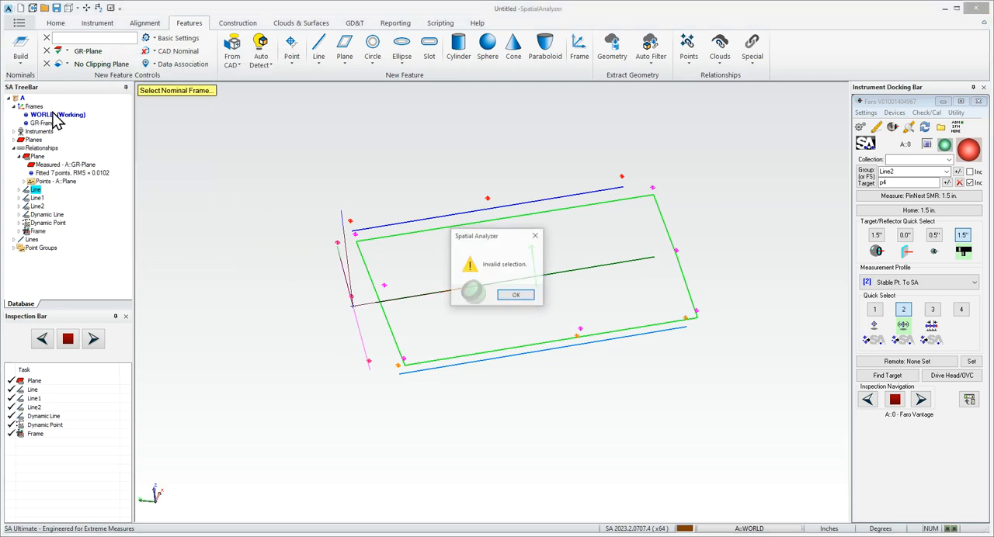
{"action": "left_click", "coordinate": [515, 299]}
{"action": "left_click", "coordinate": [61, 115]}
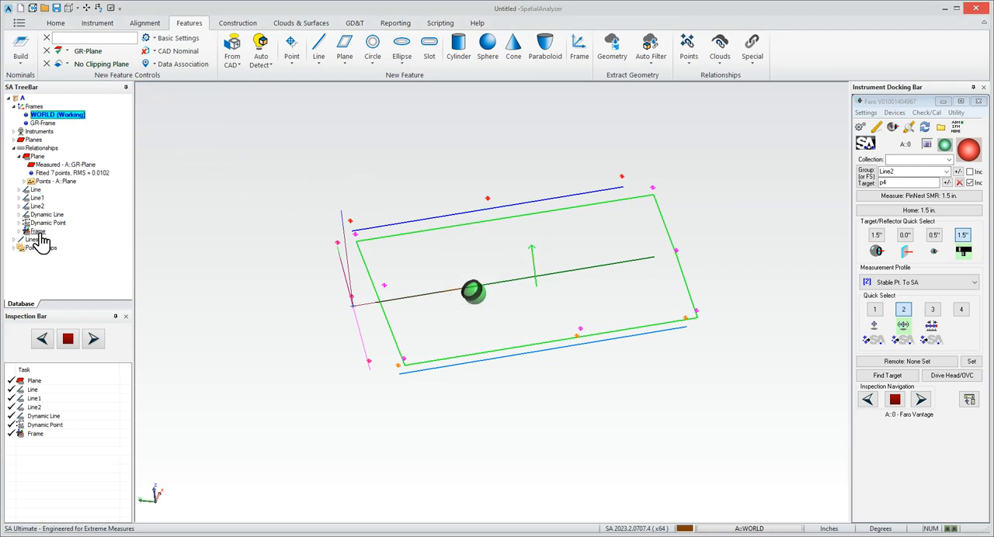
- Execute the alignment of the Frame relationship
{"action": "scroll", "coordinate": [253, 254], "scroll_direction": "down", "scroll_amount": 8}
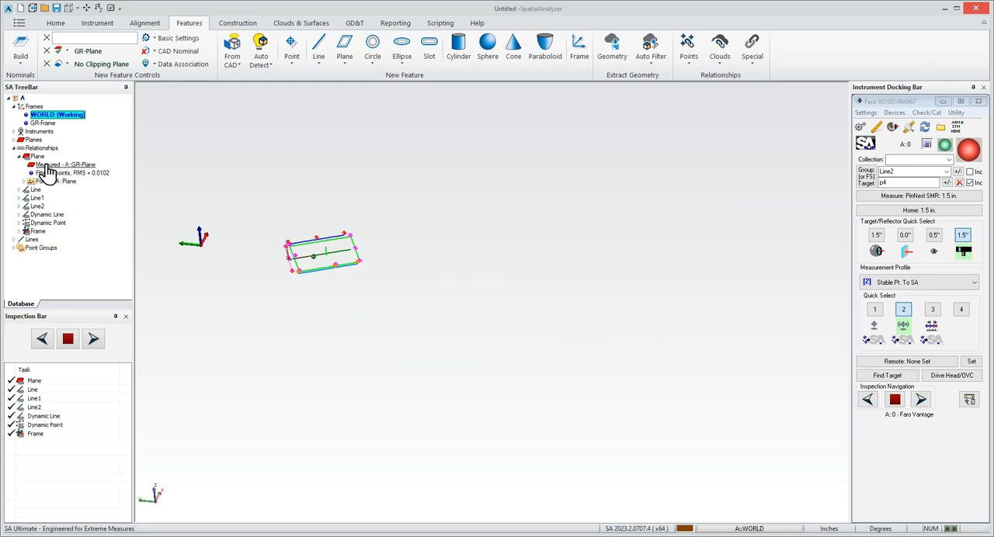
{"action": "right_click", "coordinate": [42, 231]}
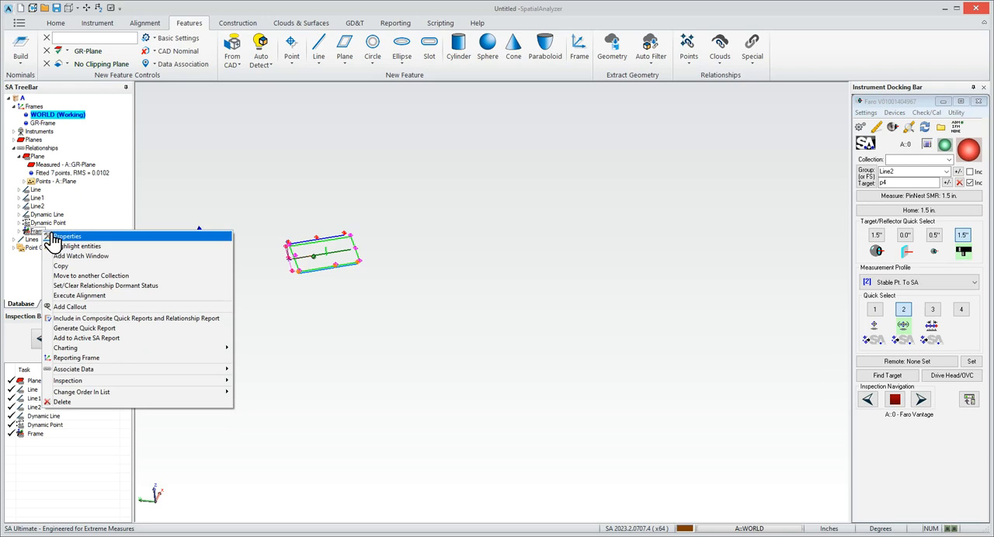
{"action": "left_click", "coordinate": [101, 298]}
- Examine the origin and axis directions of the aligned coordinate frame relative to the plane and lines
{"action": "left_click_drag", "start_coordinate": [165, 210], "coordinate": [276, 278]}
{"action": "scroll", "coordinate": [614, 295], "scroll_direction": "down", "scroll_amount": 2}
{"action": "mouse_move", "coordinate": [513, 275]}
{"action": "left_mouse_down"}
{"action": "mouse_move", "coordinate": [614, 295]}
{"action": "mouse_move", "coordinate": [464, 262]}
{"action": "mouse_move", "coordinate": [497, 264]}
{"action": "left_mouse_up"}
{"action": "scroll", "coordinate": [497, 263], "scroll_direction": "down", "scroll_amount": 2}
{"action": "middle_click_drag", "start_coordinate": [458, 213], "coordinate": [771, 349]}
{"action": "left_click_drag", "start_coordinate": [747, 342], "coordinate": [490, 264]}
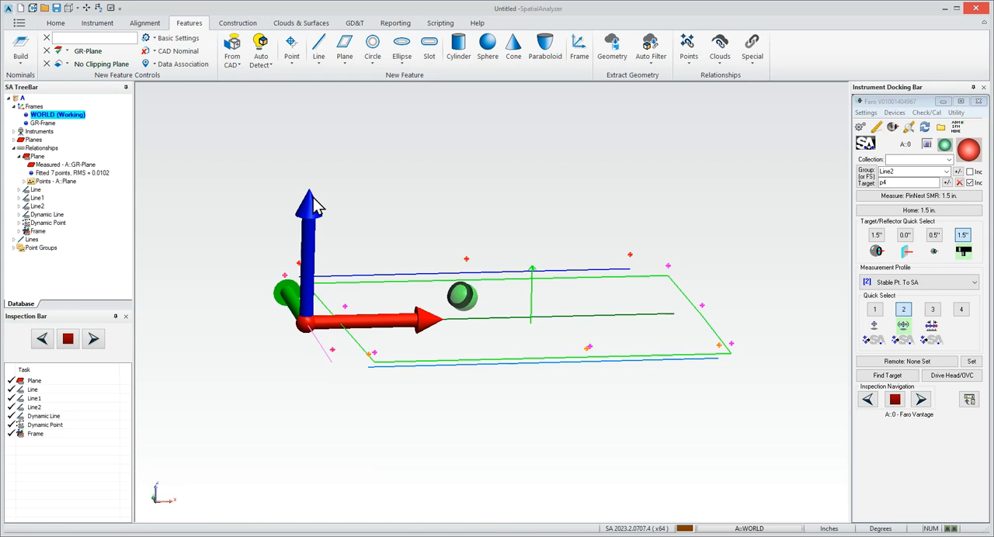
{"action": "left_click_drag", "start_coordinate": [464, 212], "coordinate": [492, 217]}
{"action": "mouse_move", "coordinate": [565, 223]}
{"action": "left_mouse_down"}
{"action": "mouse_move", "coordinate": [572, 207]}
{"action": "mouse_move", "coordinate": [564, 210]}
{"action": "left_mouse_up"}
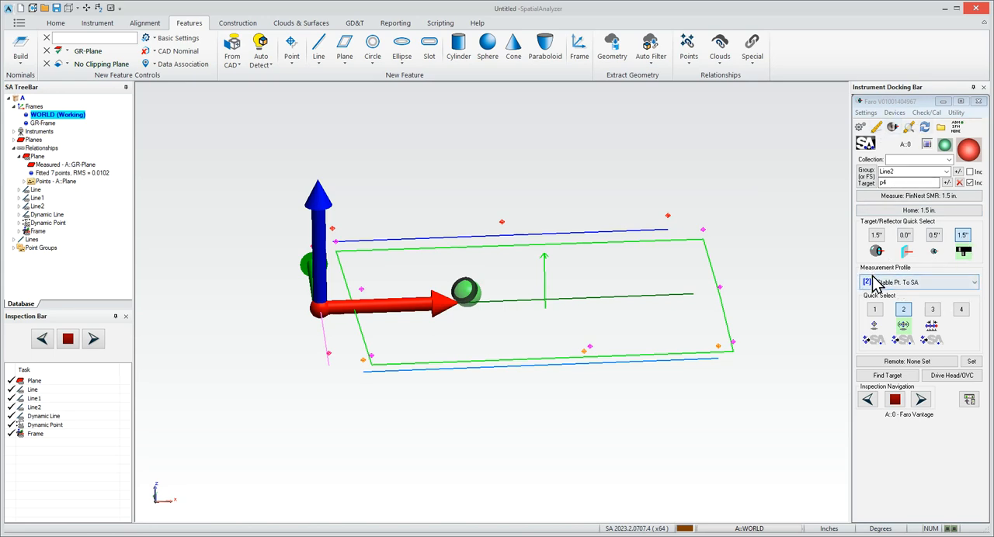
- Set the tracker's measurement profile to Geometry Triggered Pts
{"action": "left_click", "coordinate": [974, 284]}
{"action": "scroll", "coordinate": [956, 396], "scroll_direction": "down", "scroll_amount": 3}
{"action": "scroll", "coordinate": [955, 397], "scroll_direction": "down", "scroll_amount": 2}
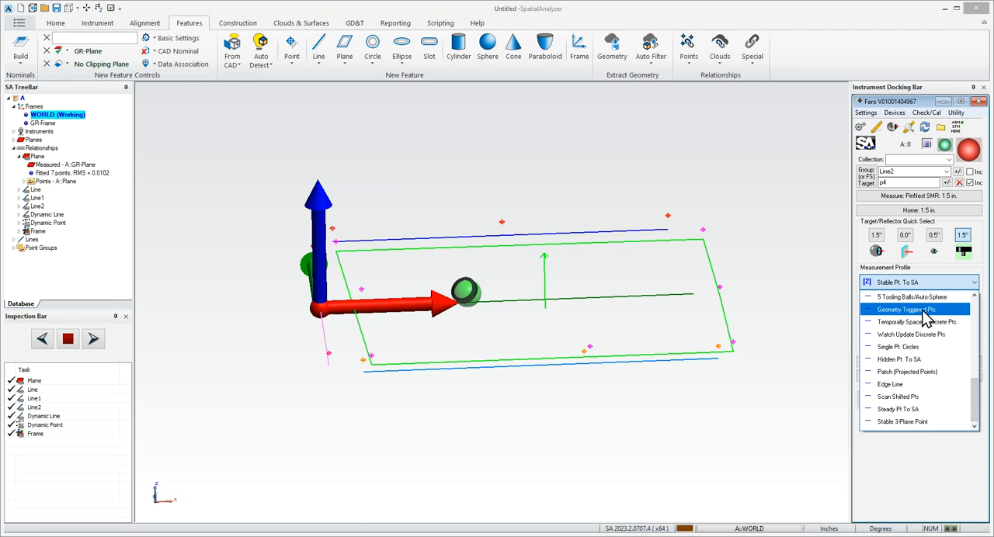
{"action": "left_click", "coordinate": [926, 319]}
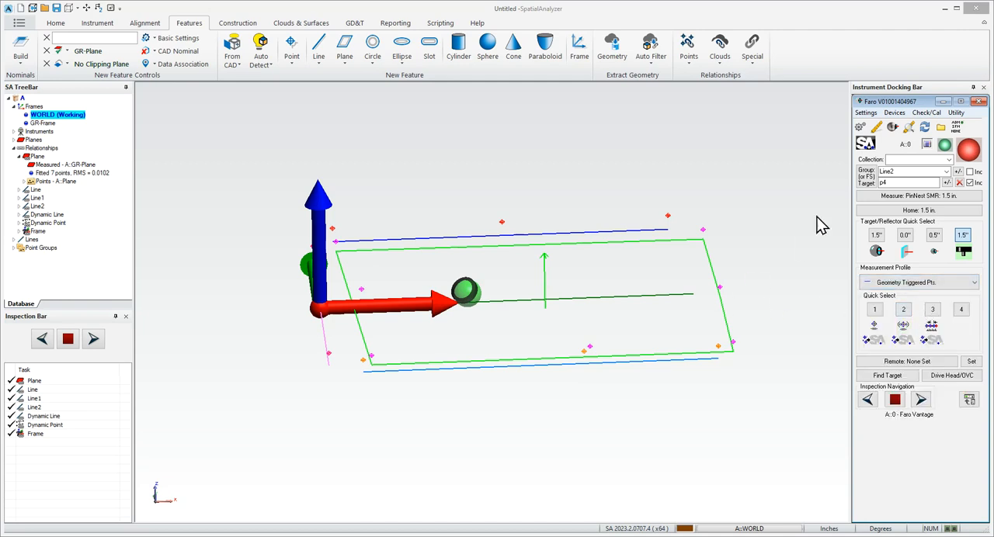
- Enable pausing at beam break in the Geometry Triggered Pts. profile parameters
{"action": "left_click", "coordinate": [910, 126]}
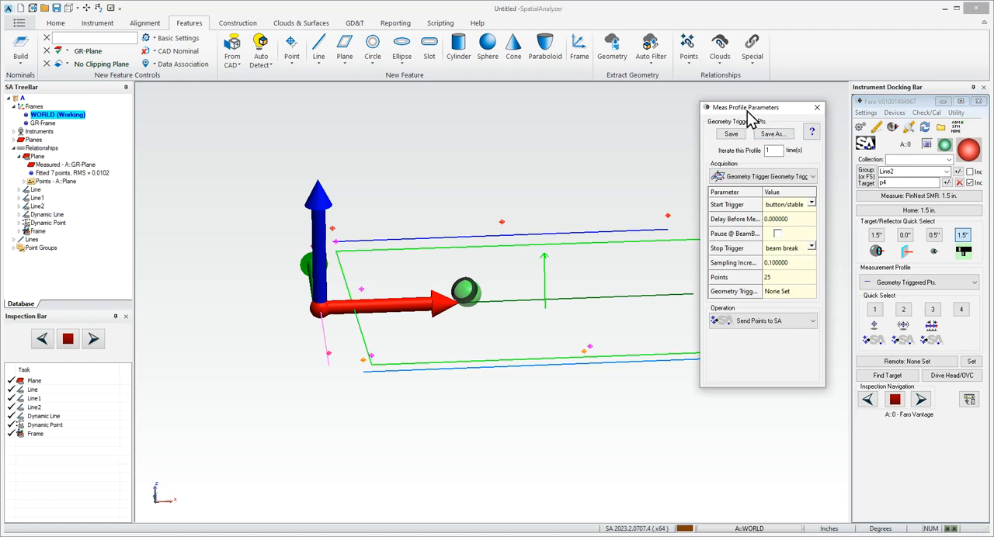
{"action": "left_click_drag", "start_coordinate": [748, 108], "coordinate": [754, 100]}
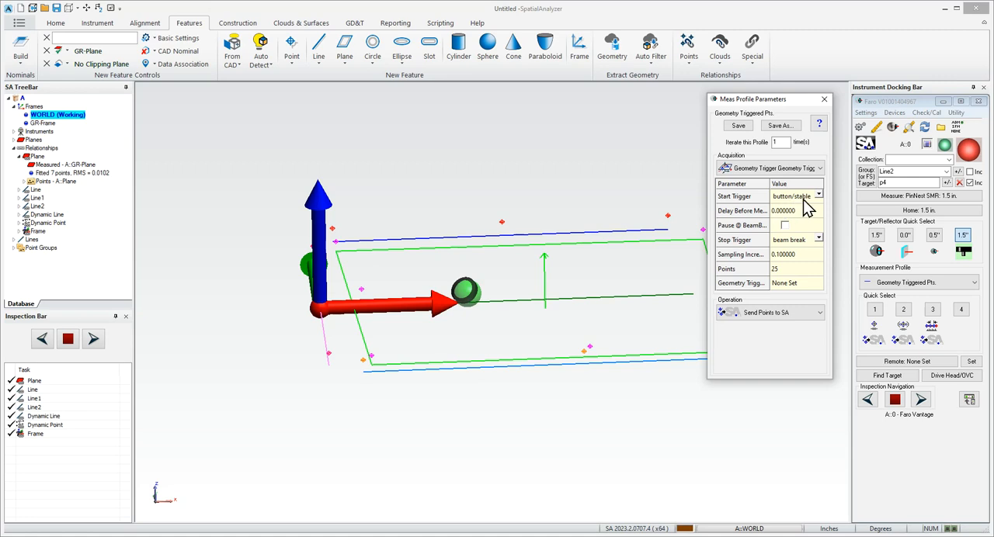
{"action": "left_click", "coordinate": [784, 226]}
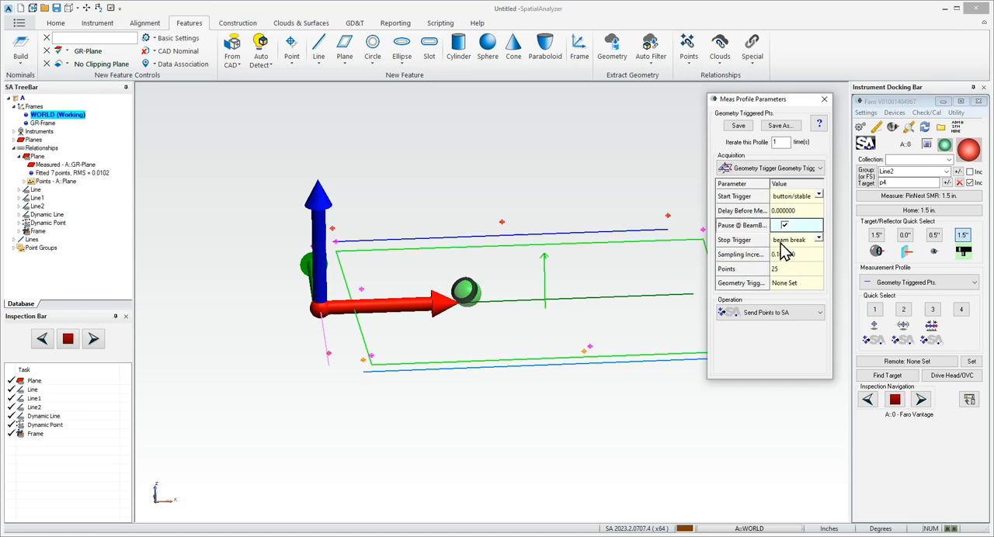
- Define Cartesian geometry trigger planes along X only, from 2 to 30 in with 2.0 in spacing and interpolated cross sampling
{"action": "double_click", "coordinate": [796, 283]}
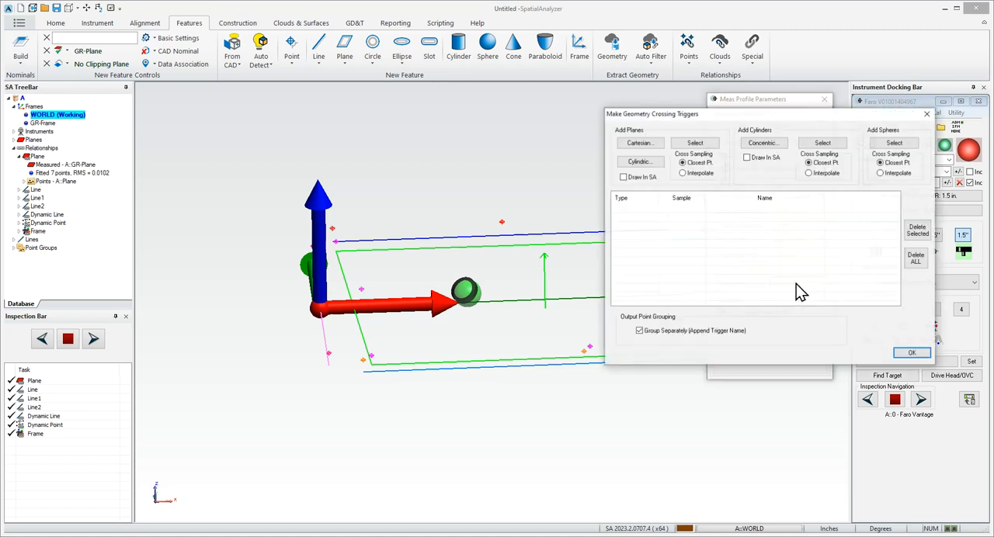
{"action": "left_click_drag", "start_coordinate": [741, 122], "coordinate": [556, 177]}
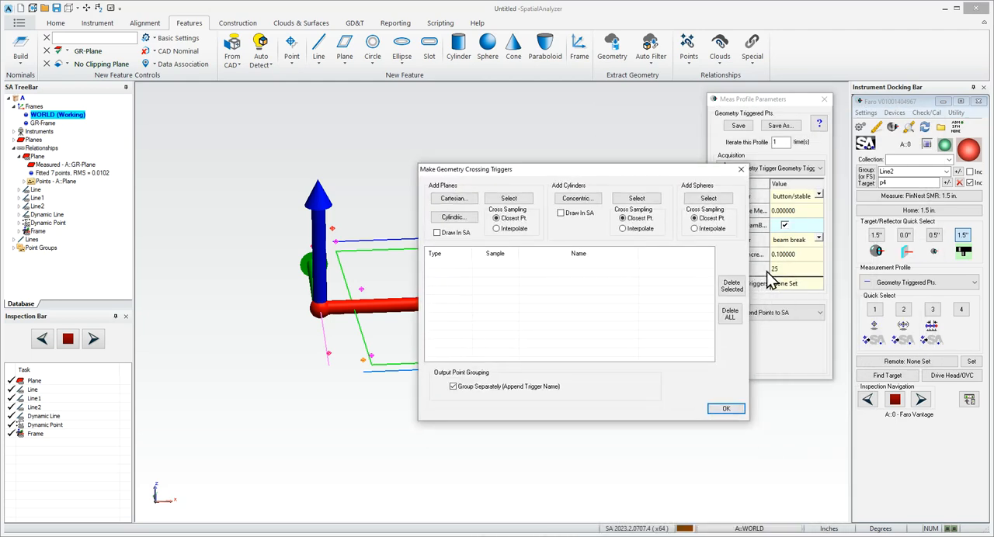
{"action": "left_click_drag", "start_coordinate": [655, 172], "coordinate": [783, 153]}
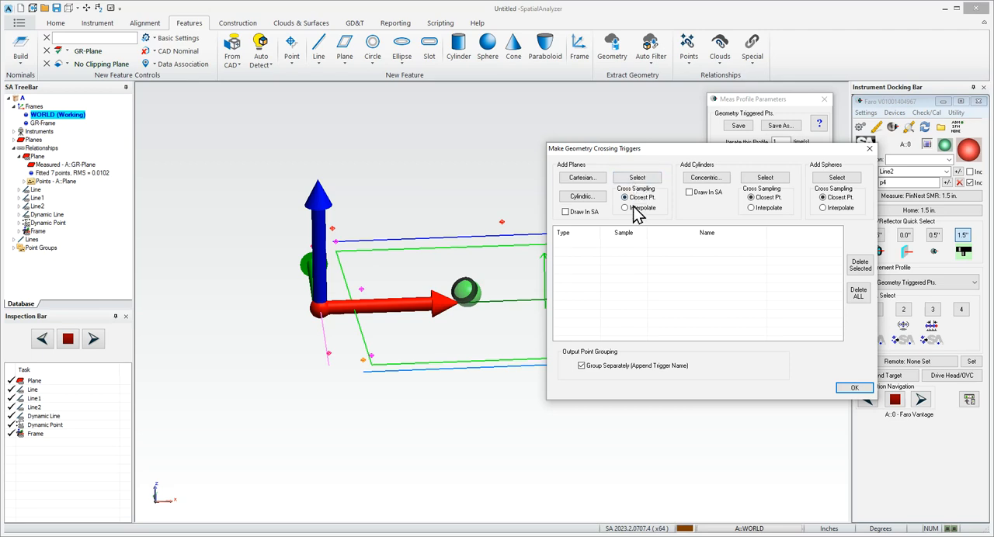
{"action": "left_click", "coordinate": [583, 179]}
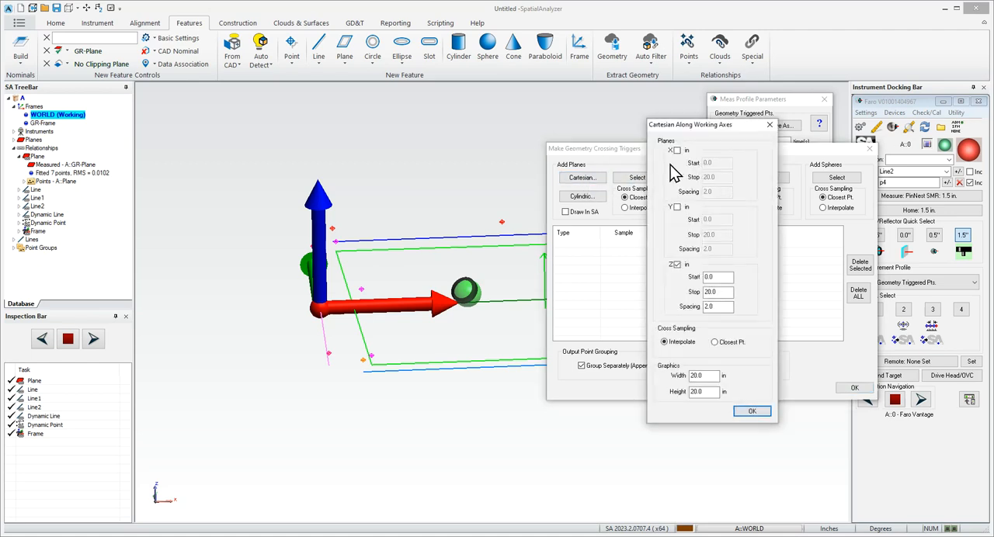
{"action": "left_click", "coordinate": [677, 265]}
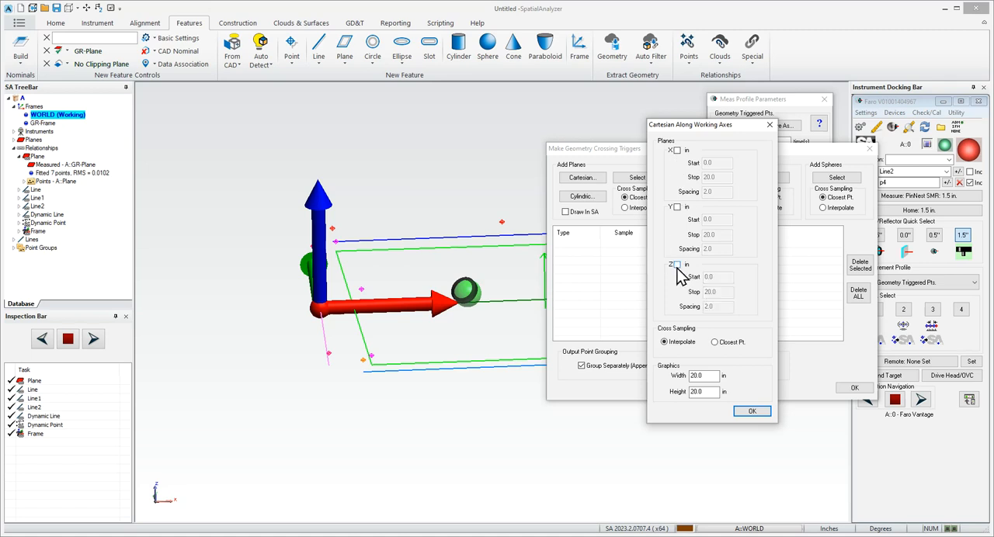
{"action": "left_click", "coordinate": [678, 151]}
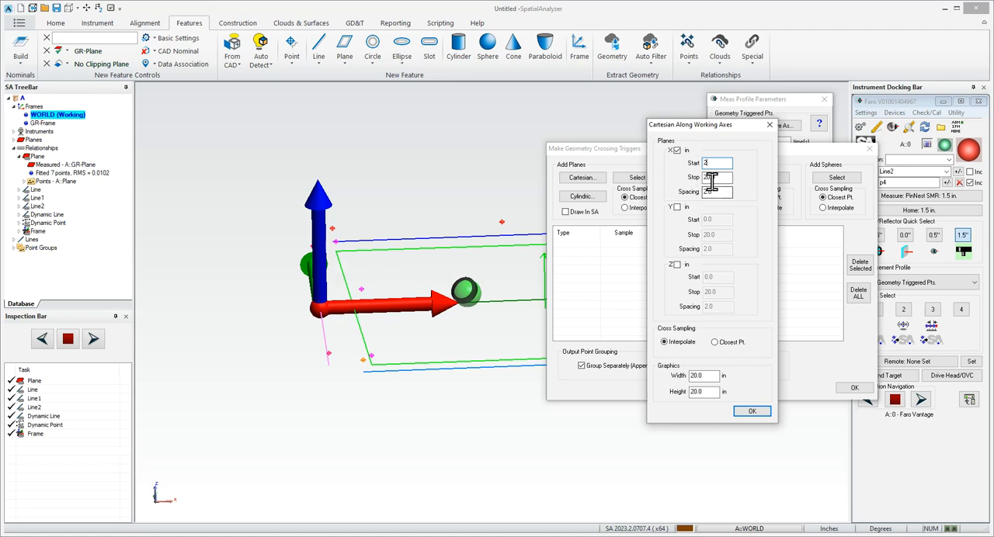
{"action": "key", "text": "Tab"}
{"action": "type", "text": "30"}
{"action": "key", "text": "Tab"}
{"action": "left_click_drag", "start_coordinate": [697, 128], "coordinate": [688, 113]}
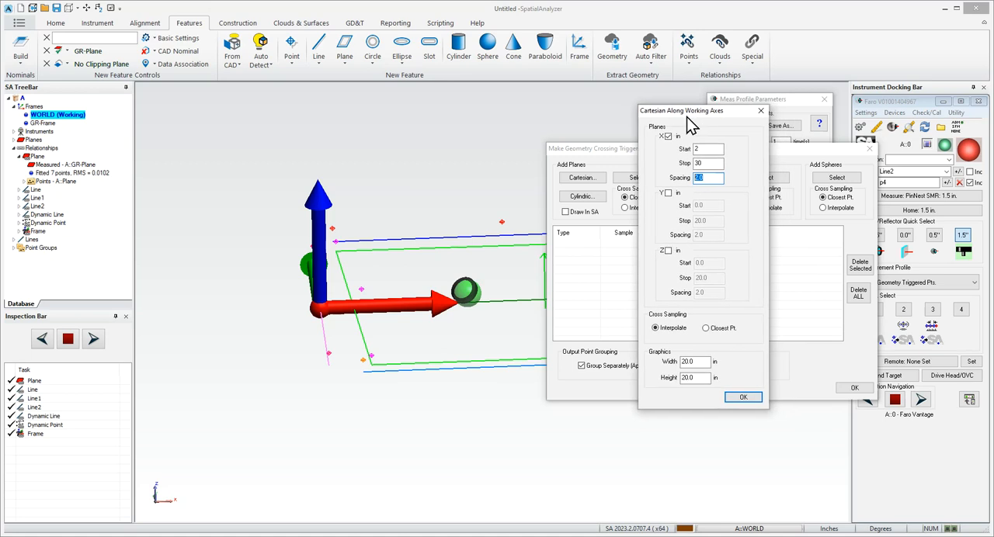
{"action": "left_click", "coordinate": [706, 181]}
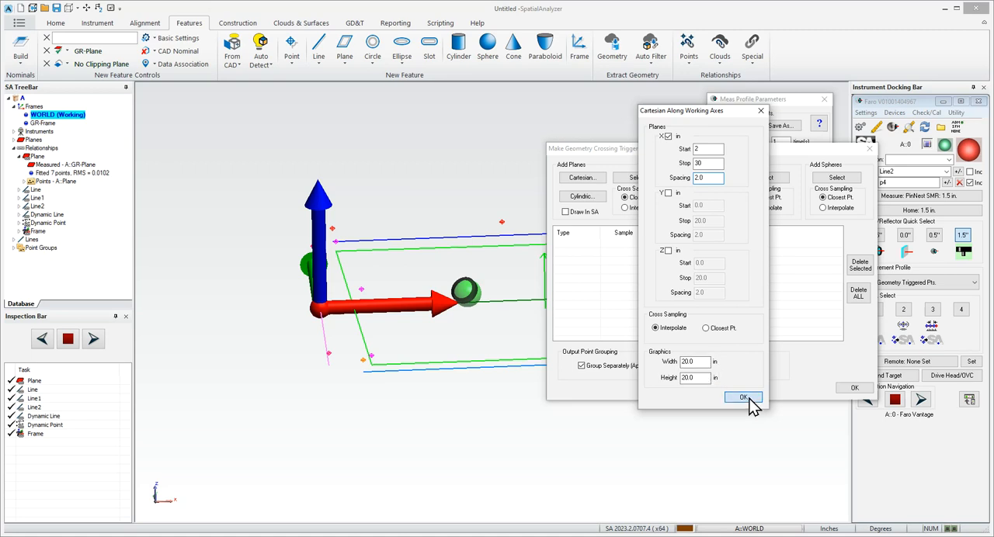
{"action": "left_click", "coordinate": [642, 208]}
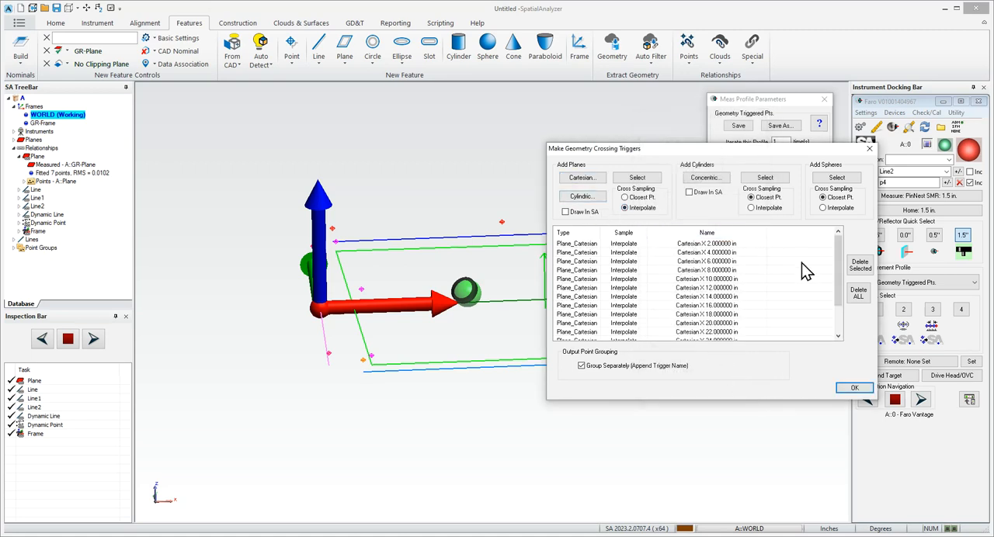
- Review the list of Cartesian X triggers, enable drawing them in SA, and accept the geometry crossing triggers
{"action": "left_click_drag", "start_coordinate": [838, 284], "coordinate": [839, 311]}
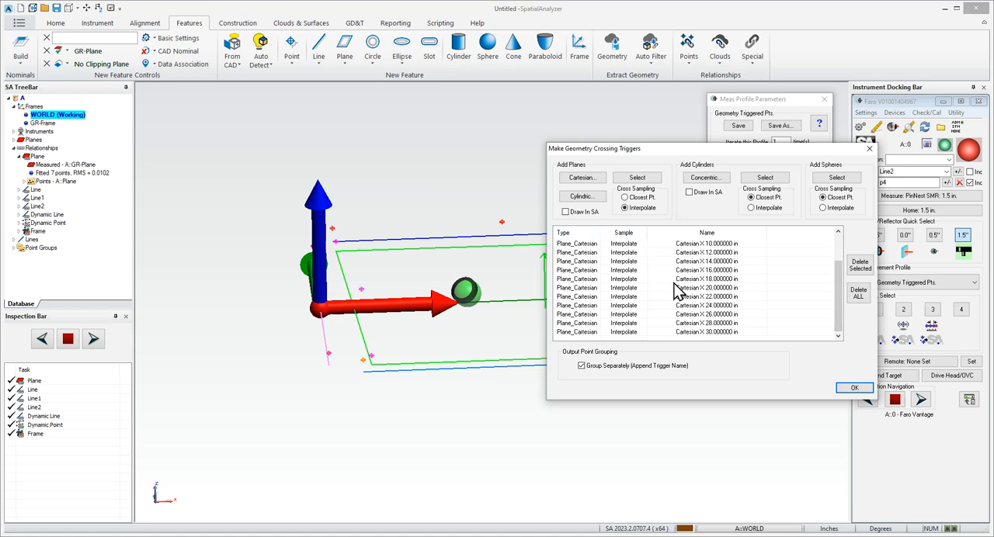
{"action": "left_click", "coordinate": [584, 215]}
{"action": "left_click", "coordinate": [858, 389]}
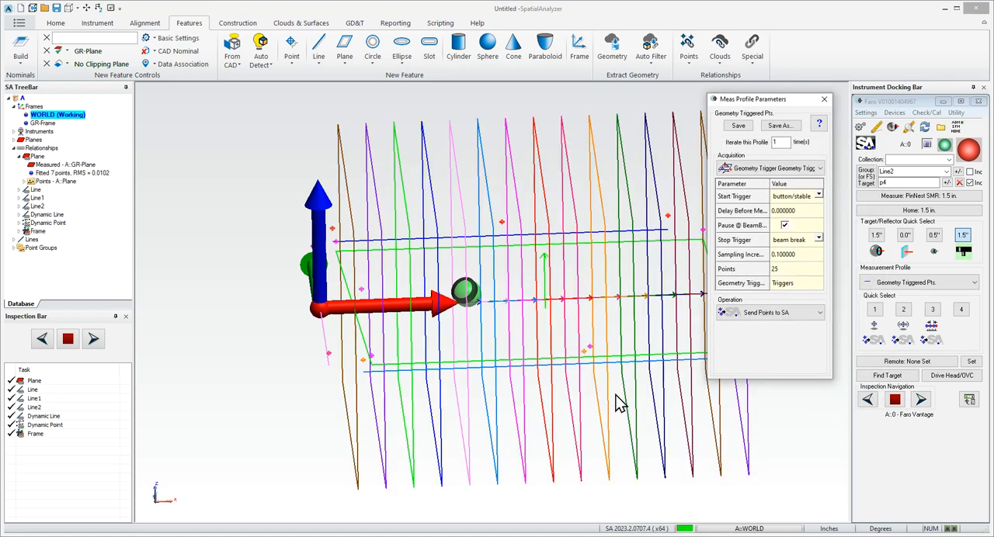
- Hide the Plane, Line, Line1 and Line2 point groups
{"action": "mouse_move", "coordinate": [552, 423]}
{"action": "left_mouse_down"}
{"action": "mouse_move", "coordinate": [546, 391]}
{"action": "mouse_move", "coordinate": [542, 425]}
{"action": "mouse_move", "coordinate": [550, 411]}
{"action": "mouse_move", "coordinate": [554, 430]}
{"action": "left_mouse_up"}
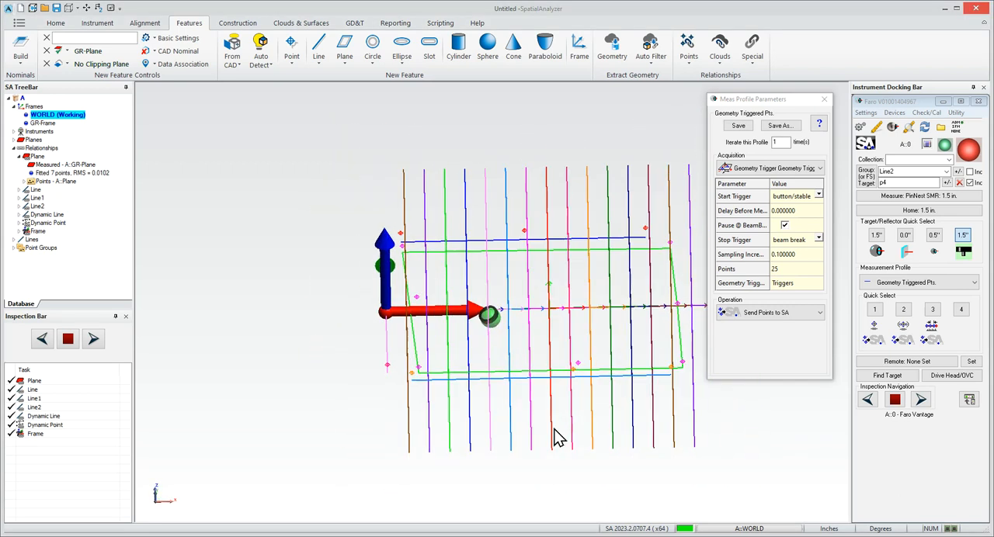
{"action": "left_click", "coordinate": [13, 248]}
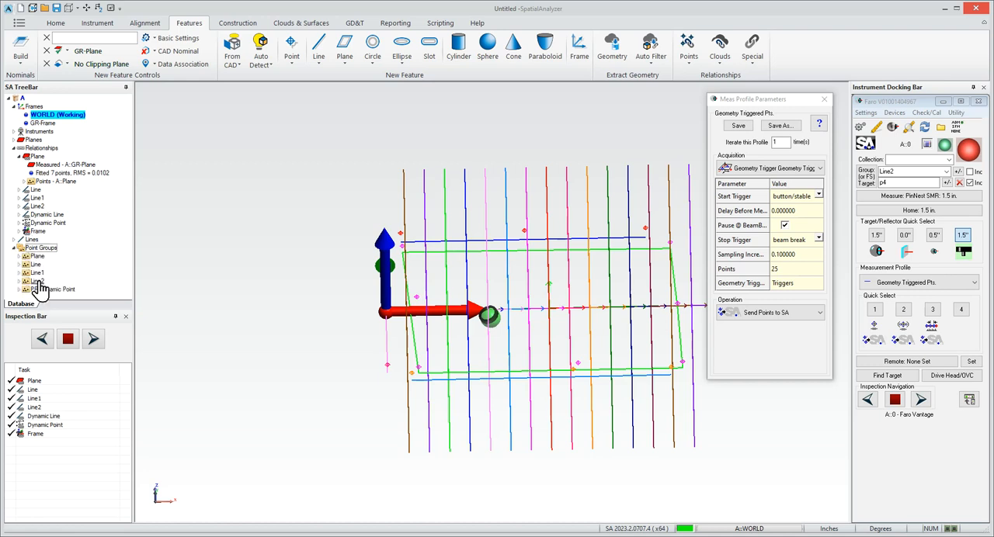
{"action": "right_click", "coordinate": [39, 267]}
{"action": "left_click", "coordinate": [70, 275]}
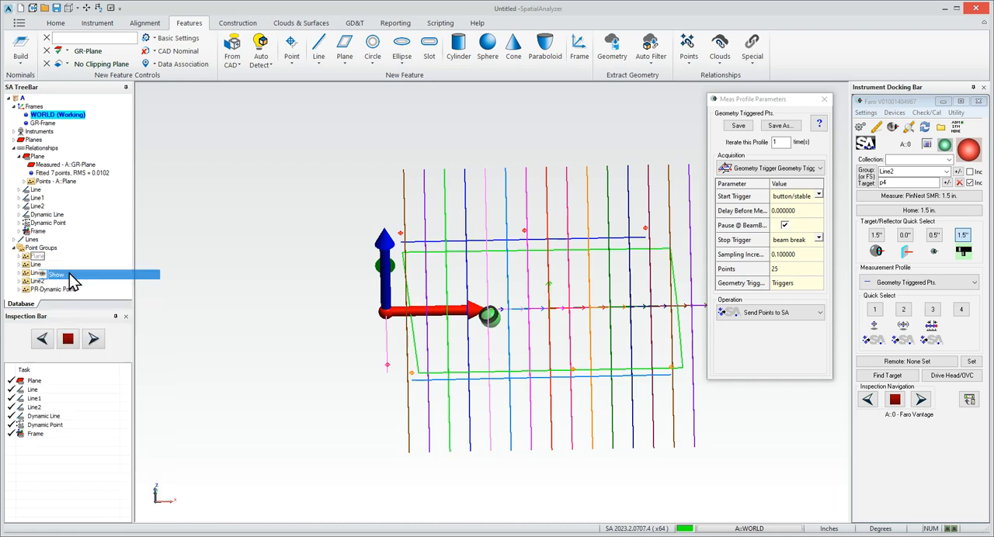
{"action": "right_click", "coordinate": [35, 265]}
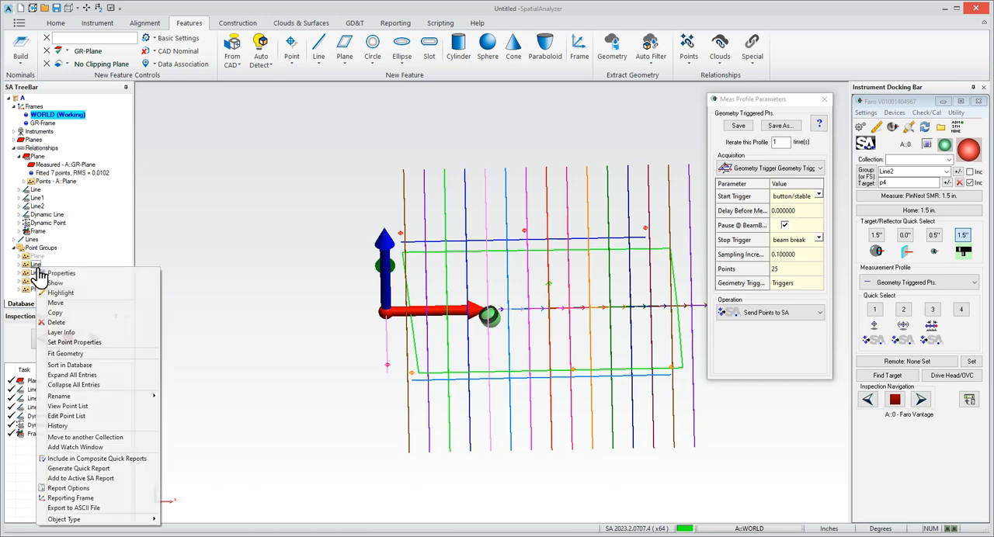
{"action": "left_click", "coordinate": [46, 283]}
{"action": "right_click", "coordinate": [35, 274]}
{"action": "left_click", "coordinate": [49, 289]}
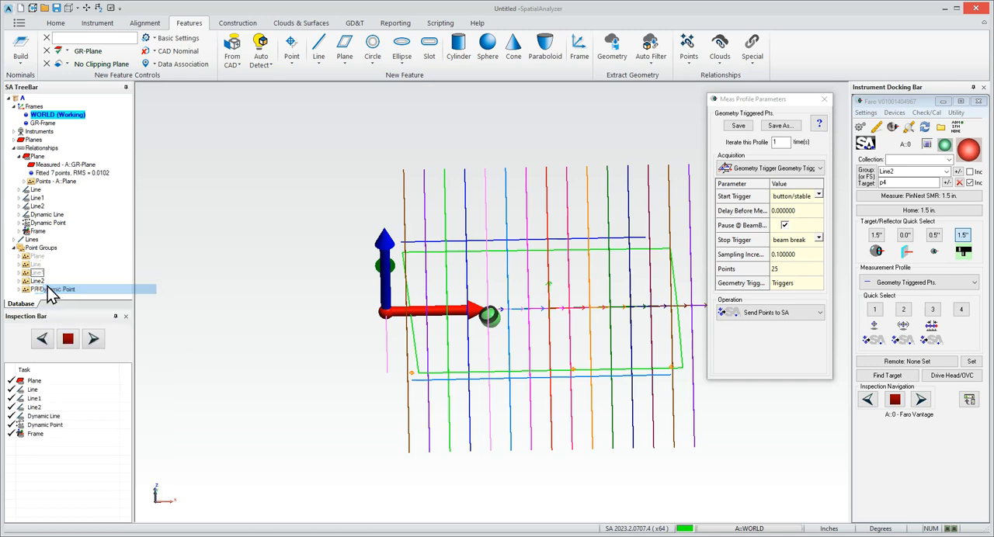
{"action": "right_click", "coordinate": [48, 282]}
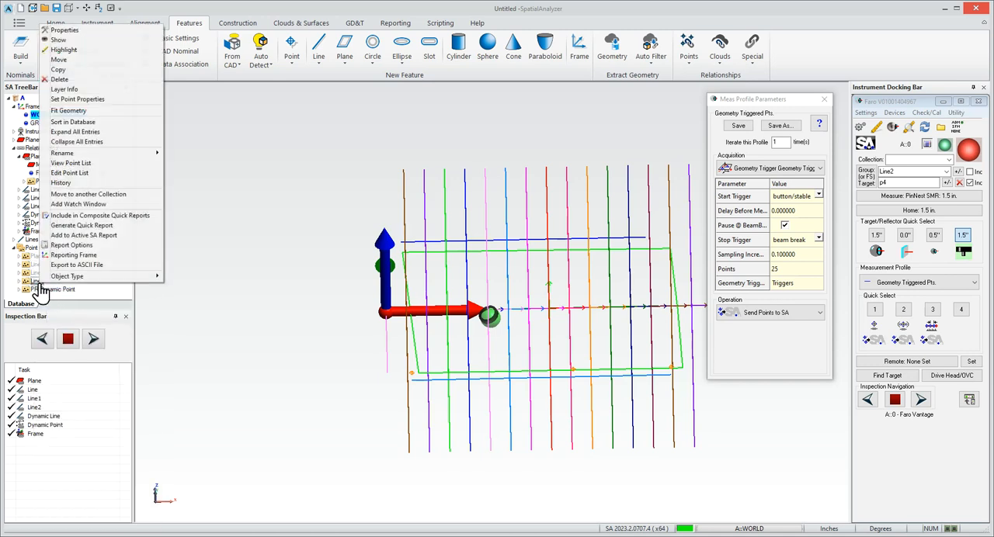
{"action": "left_click", "coordinate": [98, 41]}
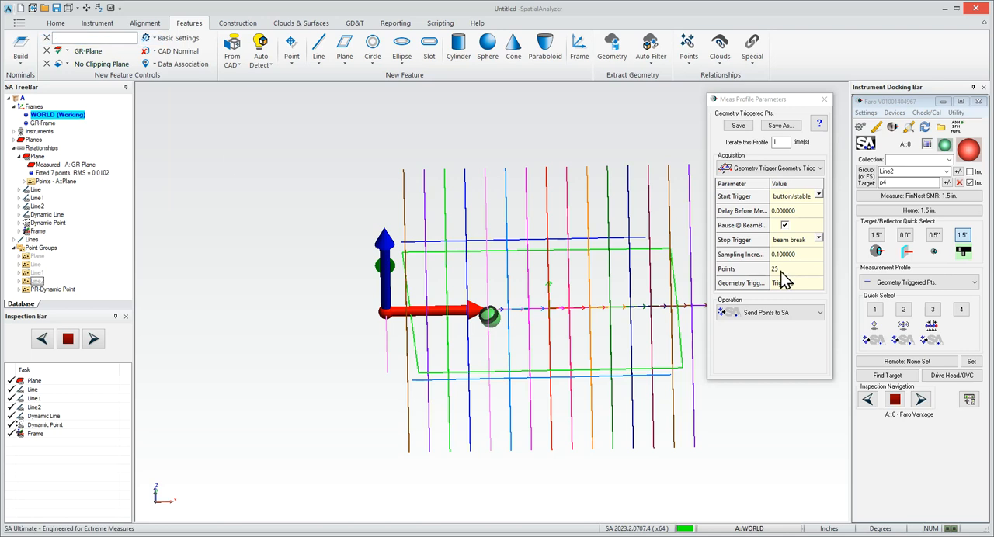
- Save the Geometry Triggered Pts. profile parameters and close their settings
{"action": "left_click", "coordinate": [738, 126]}
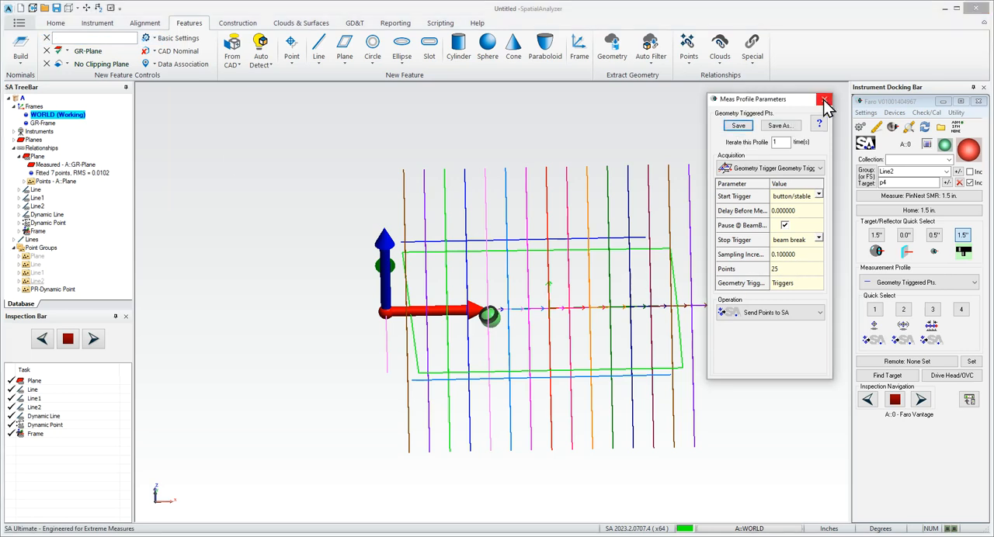
{"action": "left_click", "coordinate": [824, 101]}
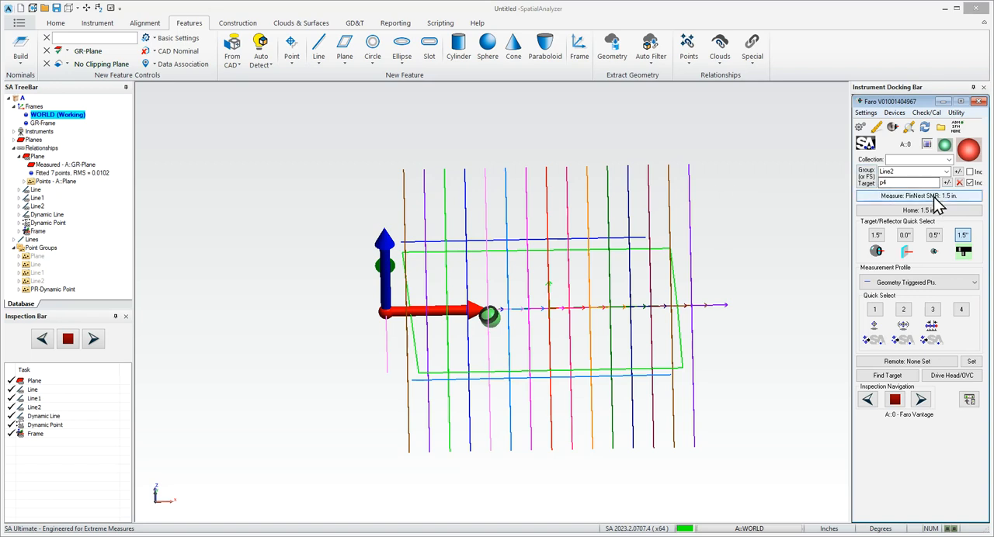
- Measure geometry-triggered points across the surface with the 1.5" SMR as the target, and finish the measurement
{"action": "left_click", "coordinate": [876, 239]}
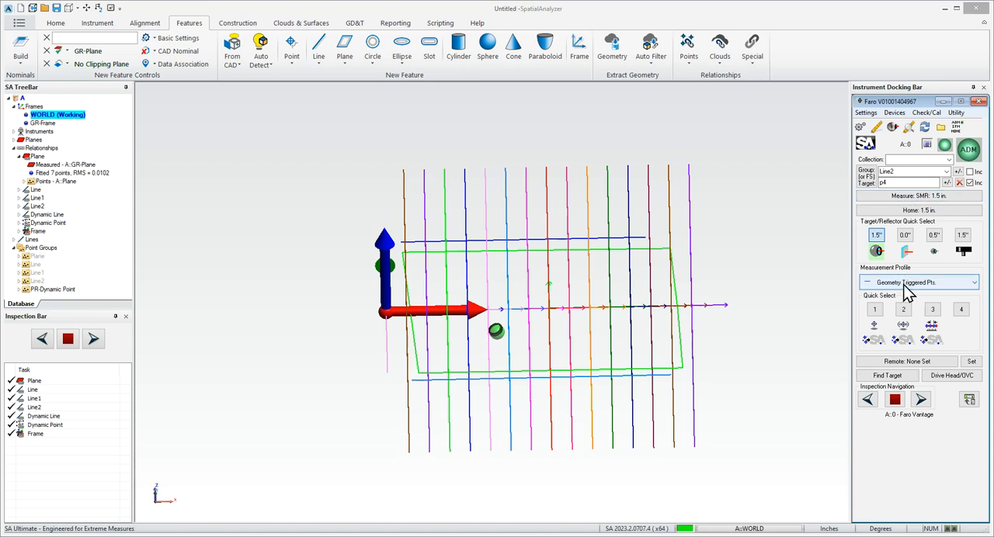
{"action": "left_click", "coordinate": [926, 198]}
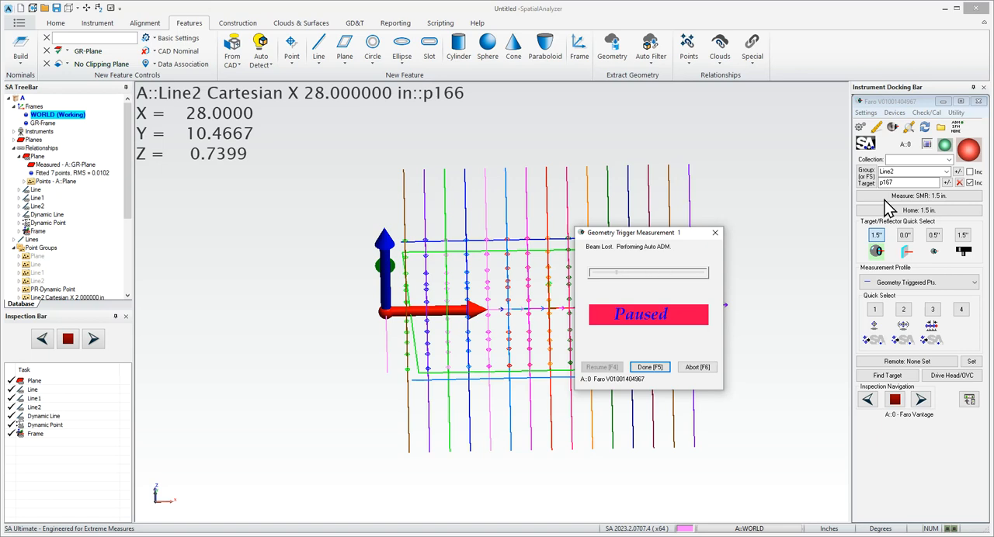
{"action": "left_click", "coordinate": [649, 368]}
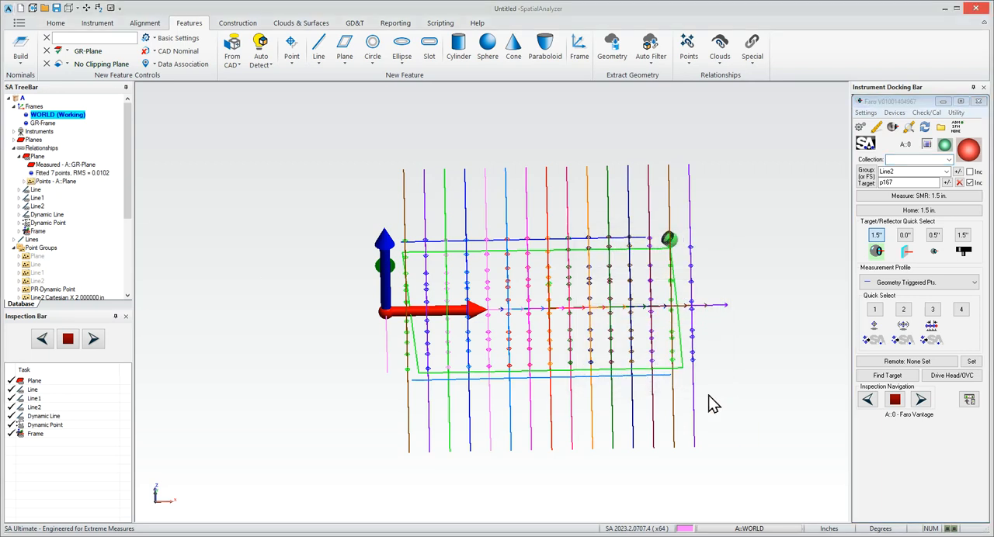
- Hide all planes and the WORLD frame so that the measured trigger points stand clear
{"action": "right_click", "coordinate": [49, 141]}
{"action": "left_click", "coordinate": [69, 184]}
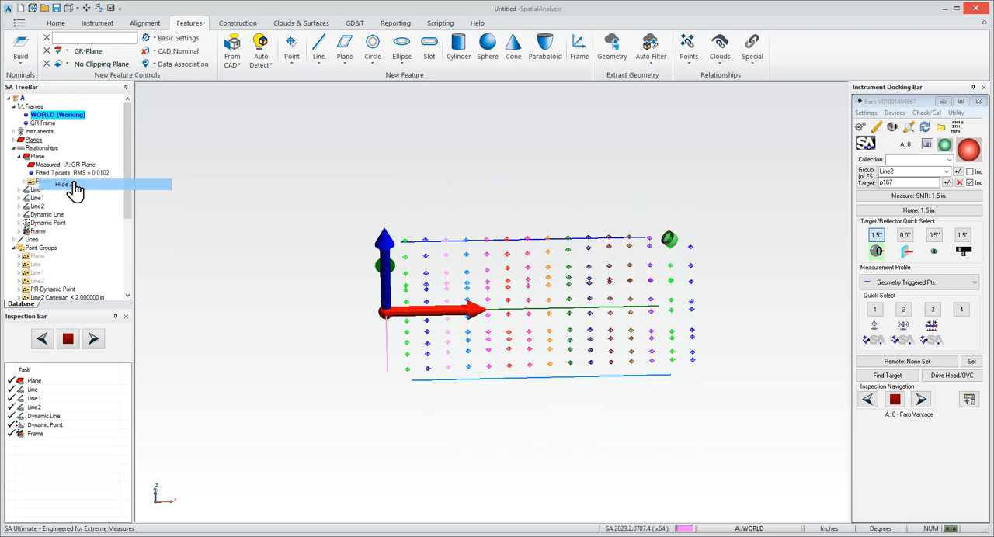
{"action": "right_click_drag", "start_coordinate": [584, 349], "coordinate": [544, 299]}
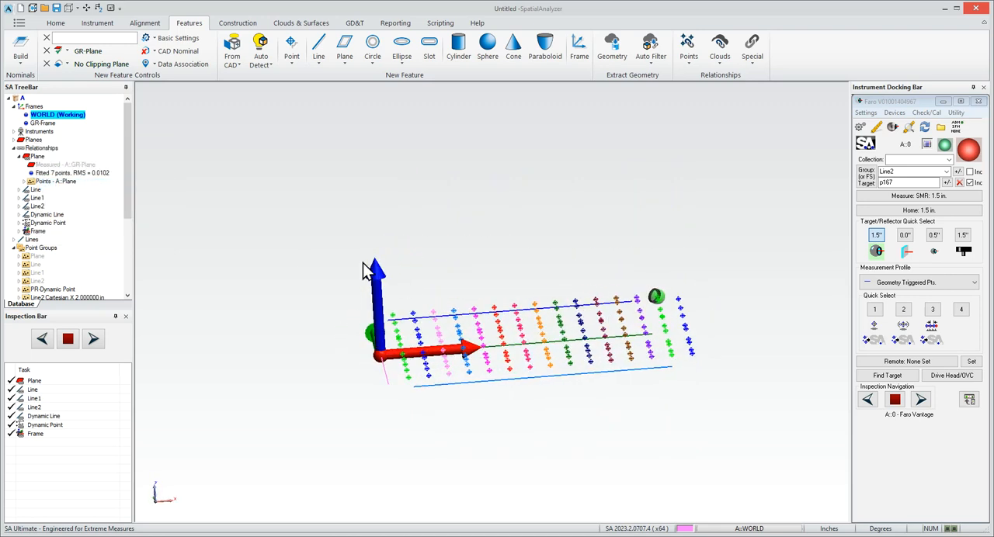
{"action": "right_click", "coordinate": [374, 267]}
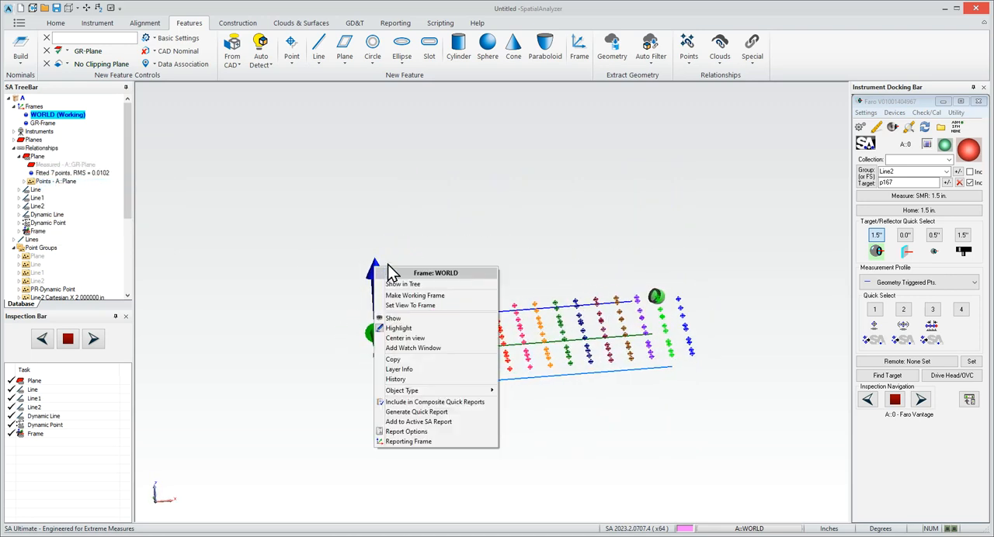
{"action": "left_click", "coordinate": [392, 319]}
- Review the geometry types available for fitting the Line2 Cartesian X 30.000000 in point group, leaving without creating a fit
{"action": "left_click_drag", "start_coordinate": [374, 288], "coordinate": [777, 387]}
{"action": "right_click_drag", "start_coordinate": [674, 366], "coordinate": [722, 336]}
{"action": "right_click", "coordinate": [721, 328]}
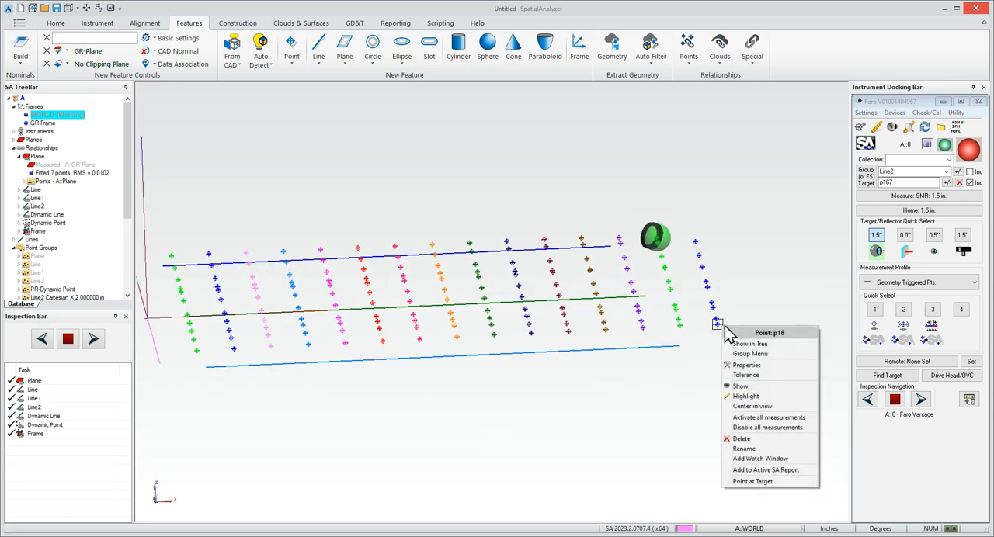
{"action": "left_click", "coordinate": [759, 356]}
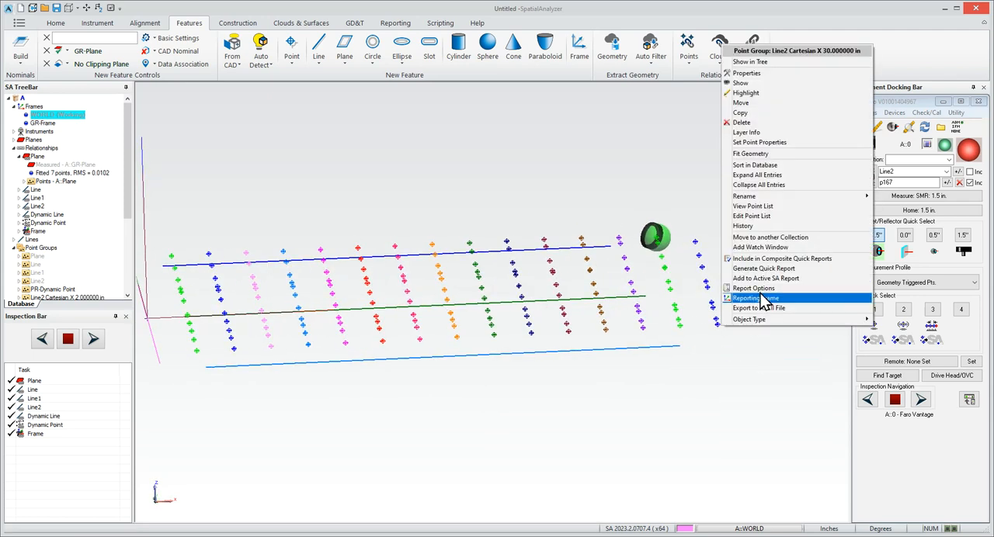
{"action": "left_click", "coordinate": [786, 162]}
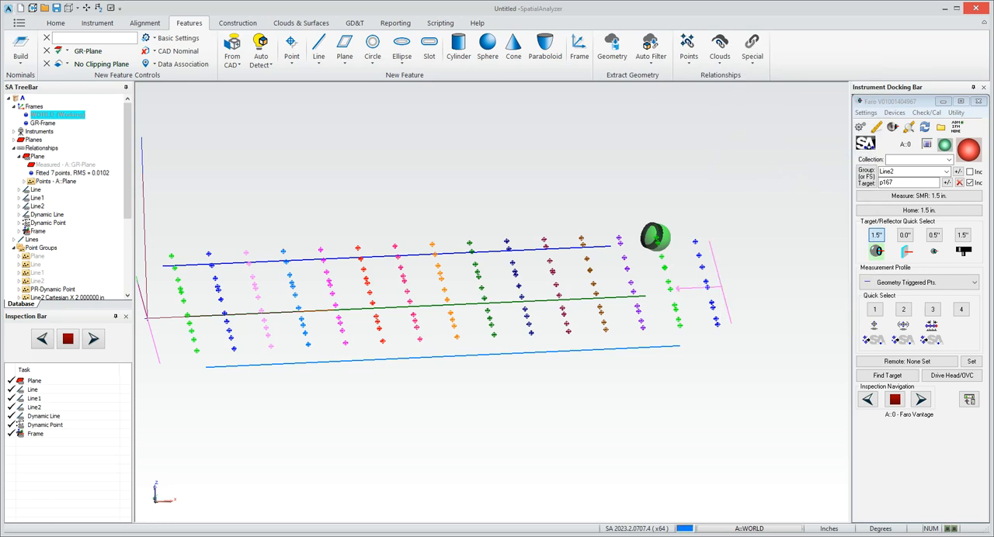
{"action": "left_click", "coordinate": [485, 97]}
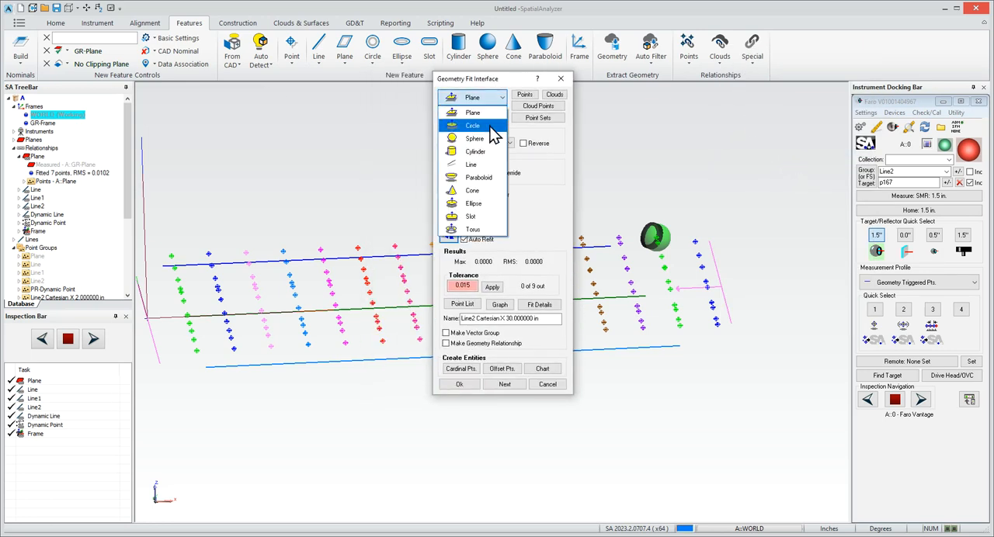
{"action": "left_click", "coordinate": [498, 80]}
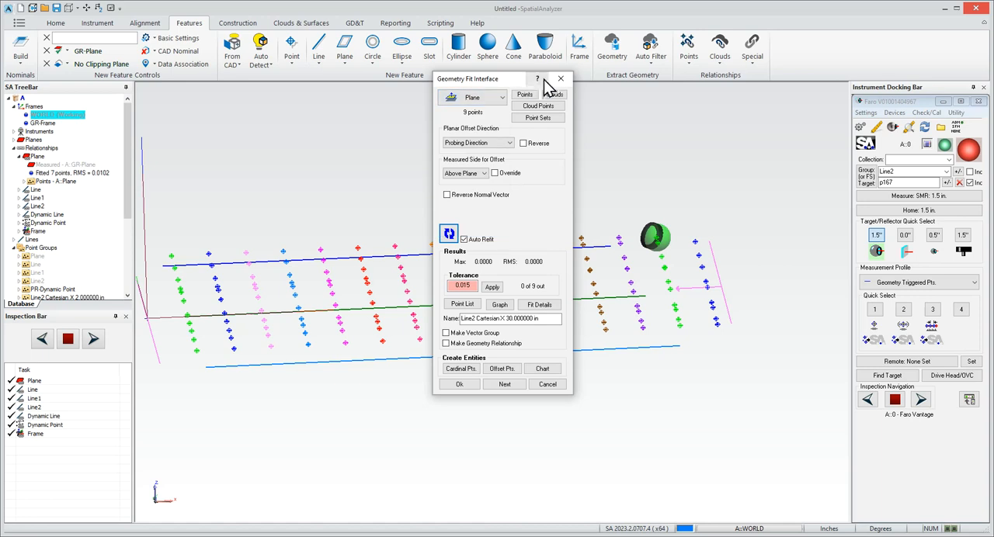
{"action": "left_click", "coordinate": [560, 78]}
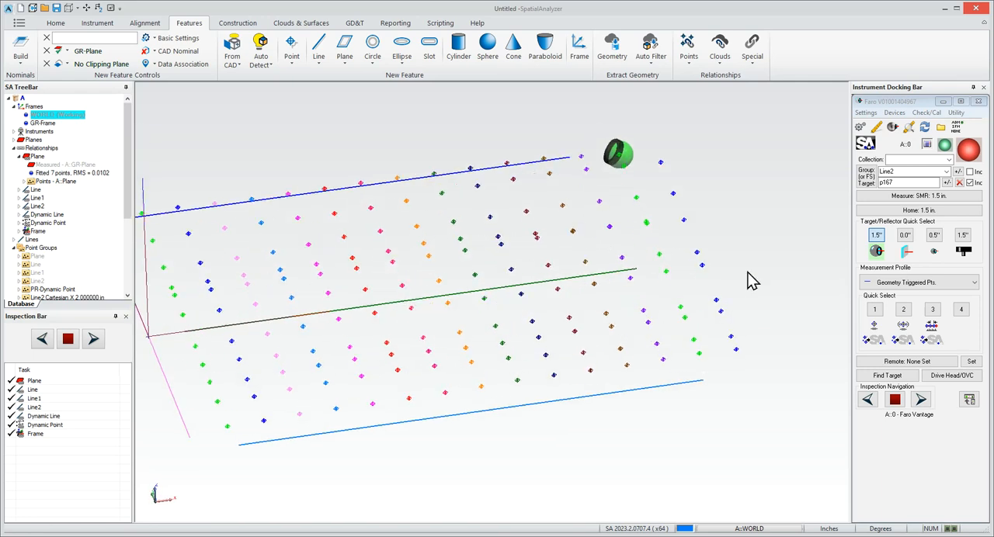
- Start a surface from point groups and pick one point in each Cartesian trigger group in sequence along X, completing the selection
{"action": "left_click_drag", "start_coordinate": [583, 241], "coordinate": [545, 250]}
{"action": "scroll", "coordinate": [559, 236], "scroll_direction": "down", "scroll_amount": 3}
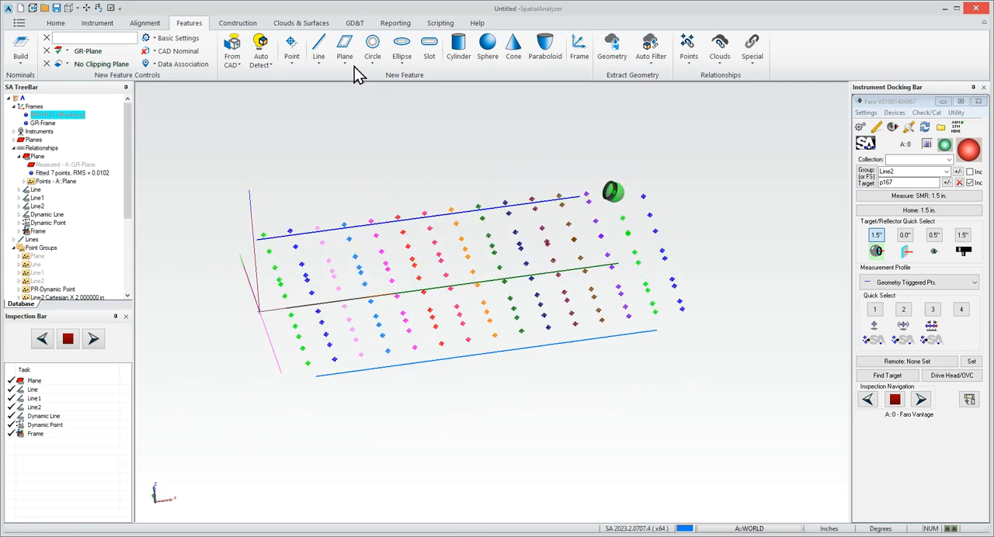
{"action": "left_click", "coordinate": [305, 26]}
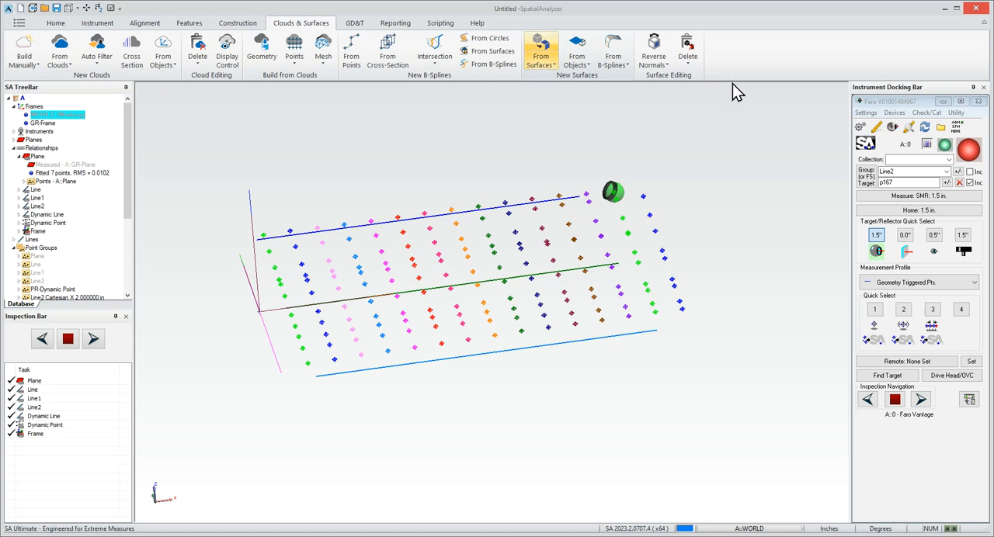
{"action": "left_click", "coordinate": [621, 63]}
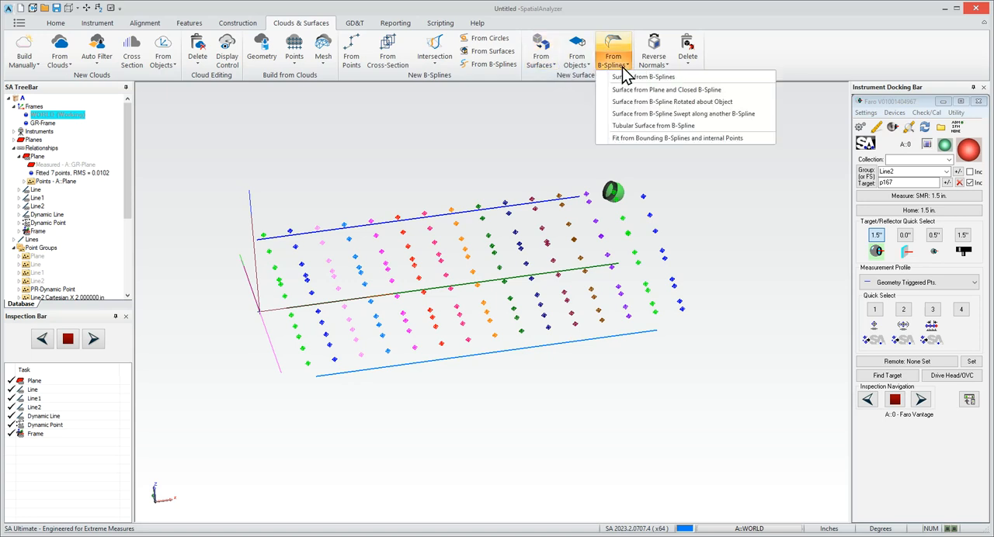
{"action": "left_click", "coordinate": [579, 66]}
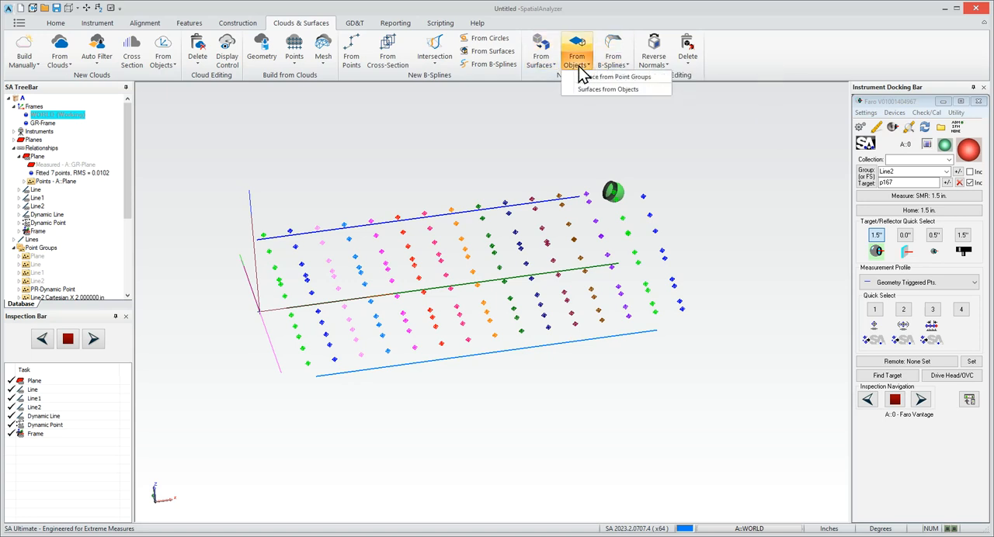
{"action": "left_click", "coordinate": [615, 78]}
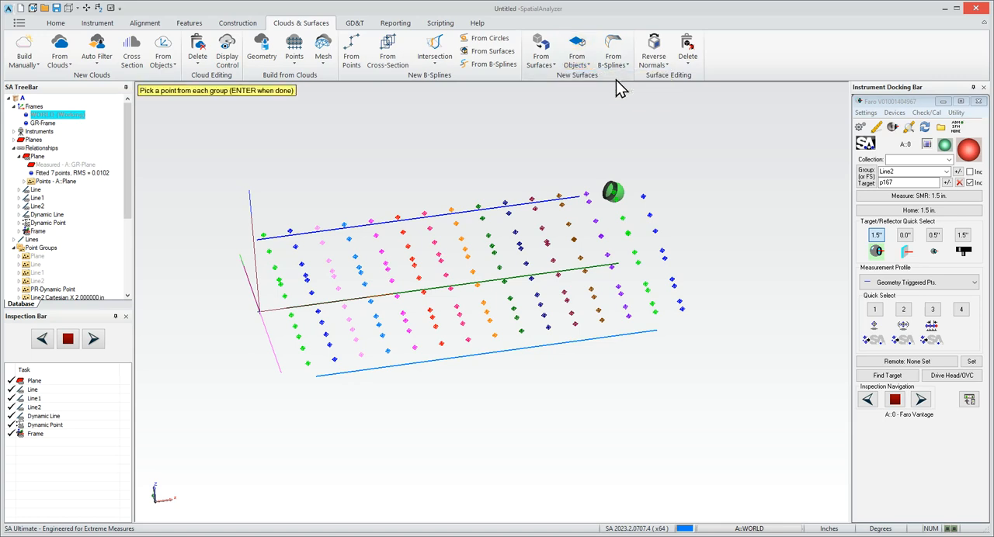
{"action": "left_click", "coordinate": [308, 364]}
{"action": "left_click", "coordinate": [334, 361]}
{"action": "left_click", "coordinate": [391, 355]}
{"action": "left_click", "coordinate": [414, 351]}
{"action": "left_click", "coordinate": [441, 347]}
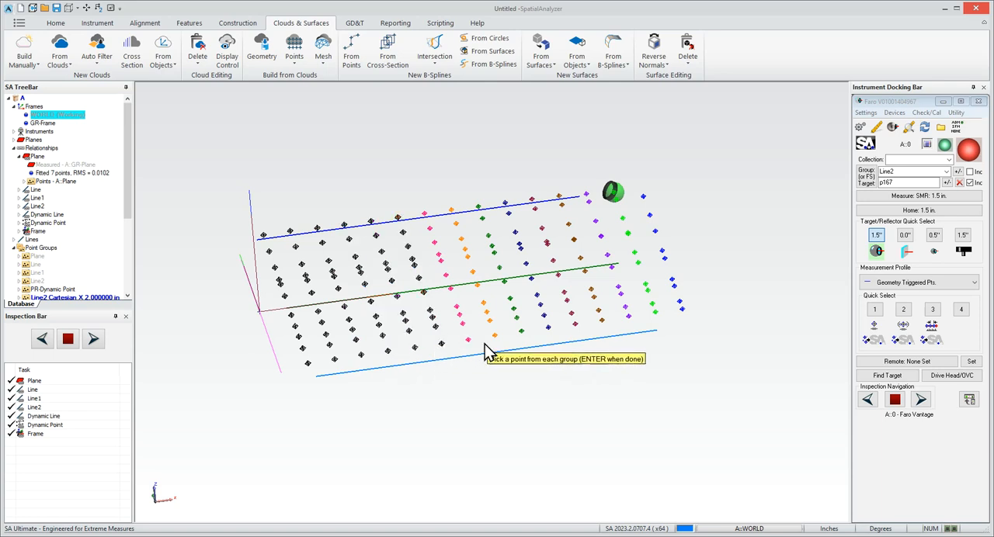
{"action": "left_click", "coordinate": [467, 342]}
{"action": "left_click", "coordinate": [494, 334]}
{"action": "left_click", "coordinate": [521, 331]}
{"action": "left_click", "coordinate": [547, 329]}
{"action": "left_click", "coordinate": [575, 323]}
{"action": "left_click", "coordinate": [600, 319]}
{"action": "left_click", "coordinate": [628, 314]}
{"action": "left_click", "coordinate": [653, 312]}
{"action": "left_click", "coordinate": [682, 310]}
{"action": "key", "text": "Return"}
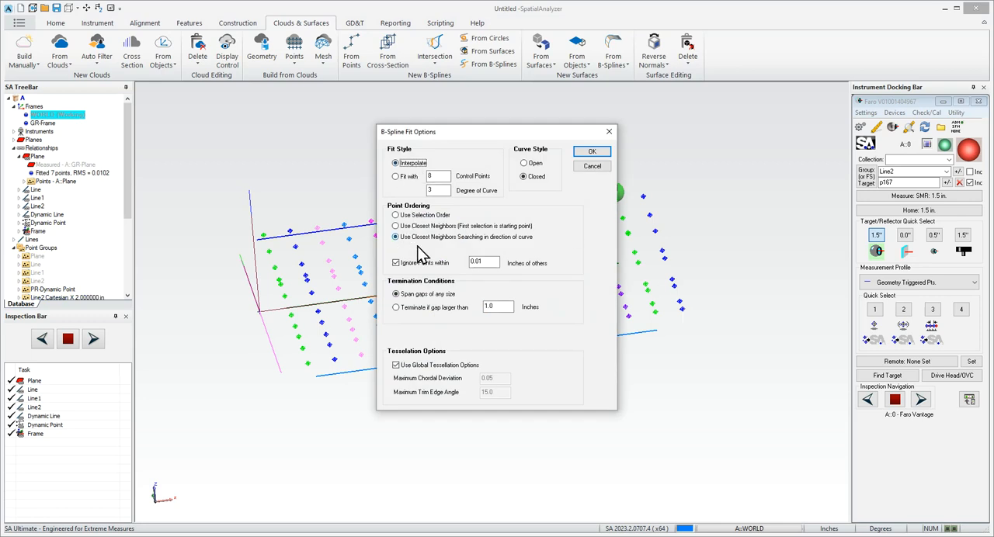
- Fit the surface's B-splines as open interpolated curves, ordering points by closest neighbors with the first selection as starting point
{"action": "left_click", "coordinate": [408, 229]}
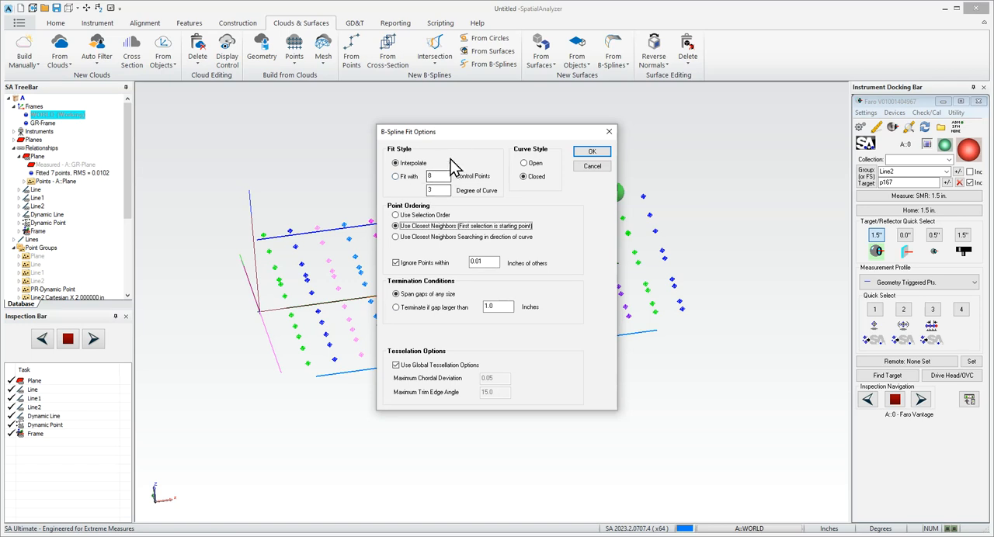
{"action": "left_click_drag", "start_coordinate": [469, 133], "coordinate": [781, 125]}
{"action": "left_click", "coordinate": [836, 155]}
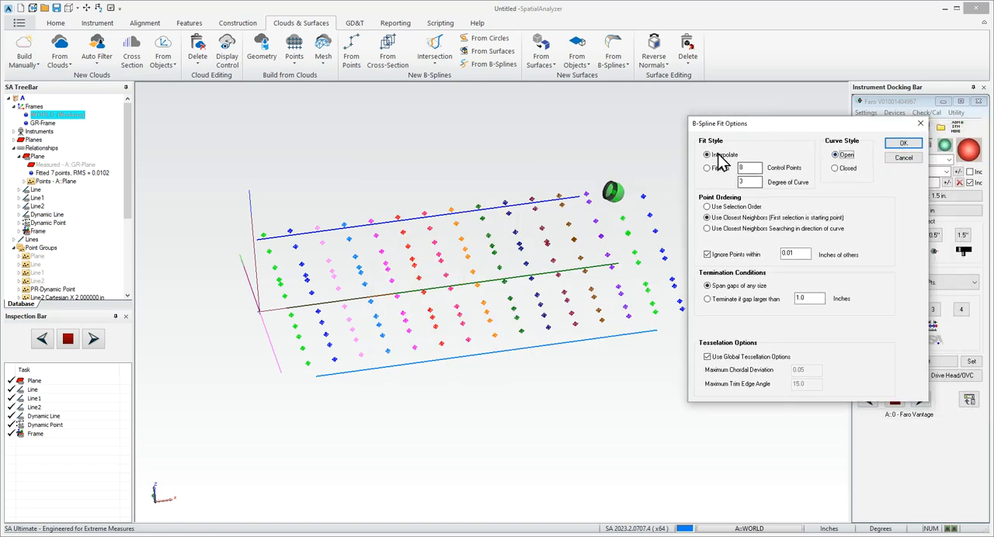
{"action": "left_click", "coordinate": [909, 149]}
- Switch the graphics view from wireframe to solid shaded rendering for the new surface
{"action": "right_click_drag", "start_coordinate": [656, 272], "coordinate": [474, 153]}
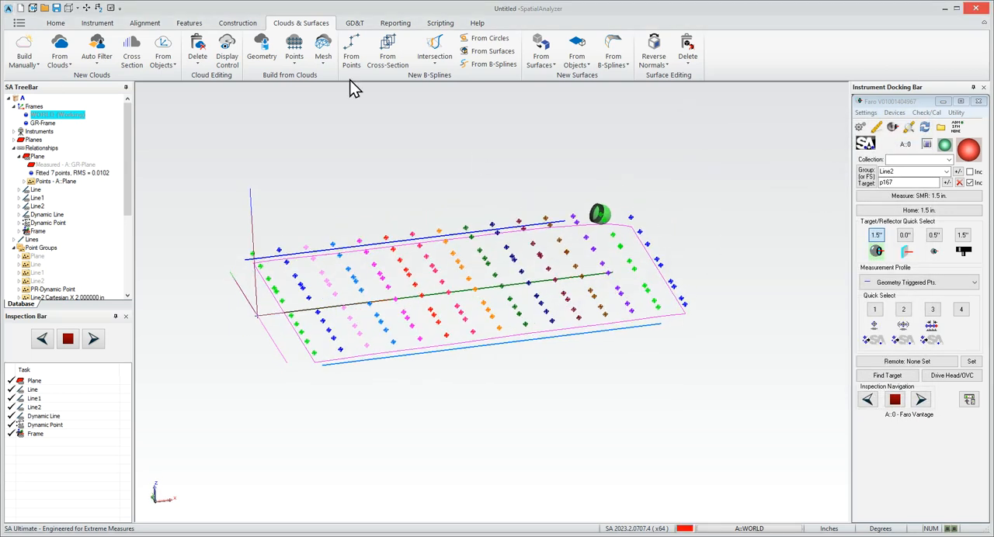
{"action": "left_click", "coordinate": [78, 11]}
{"action": "left_click", "coordinate": [93, 56]}
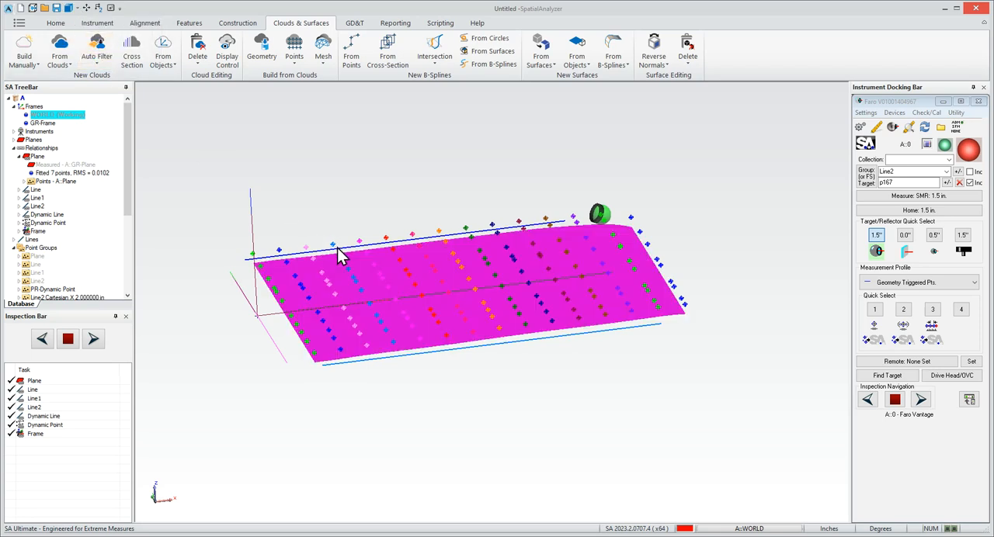
- Examine the shaded surface from several angles against the trigger points and the measured boundary lines
{"action": "left_click_drag", "start_coordinate": [518, 212], "coordinate": [664, 348]}
{"action": "right_click_drag", "start_coordinate": [664, 348], "coordinate": [691, 351]}
{"action": "scroll", "coordinate": [696, 356], "scroll_direction": "down", "scroll_amount": 4}
{"action": "scroll", "coordinate": [691, 352], "scroll_direction": "down", "scroll_amount": 2}
{"action": "left_click_drag", "start_coordinate": [313, 269], "coordinate": [742, 466]}
{"action": "right_click_drag", "start_coordinate": [675, 367], "coordinate": [633, 359]}
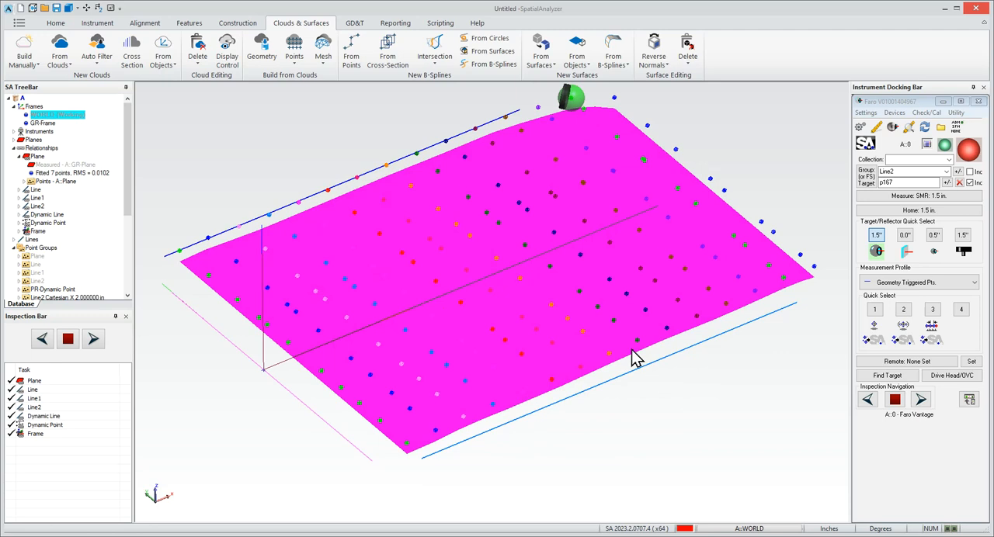
{"action": "right_click_drag", "start_coordinate": [627, 359], "coordinate": [560, 349]}
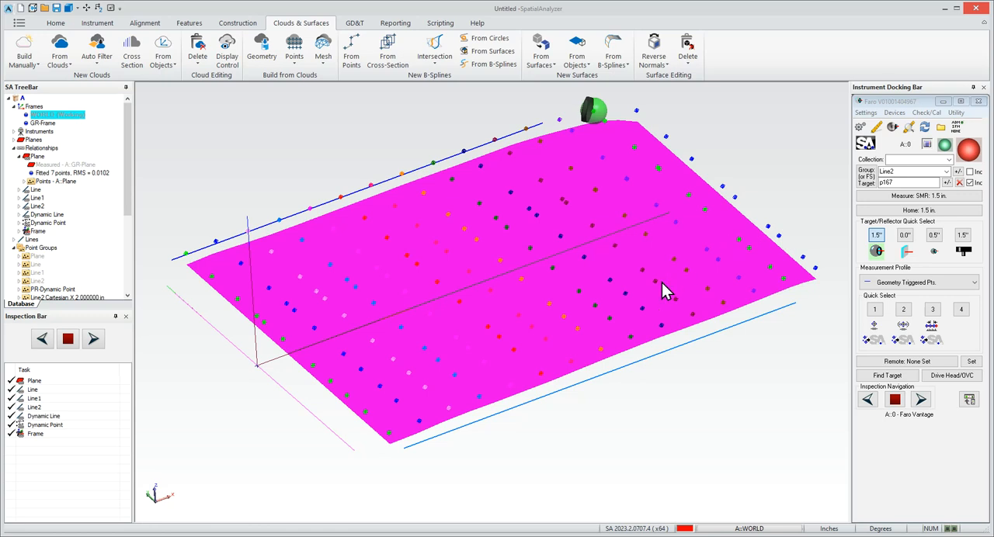
{"action": "right_click_drag", "start_coordinate": [564, 330], "coordinate": [543, 330]}
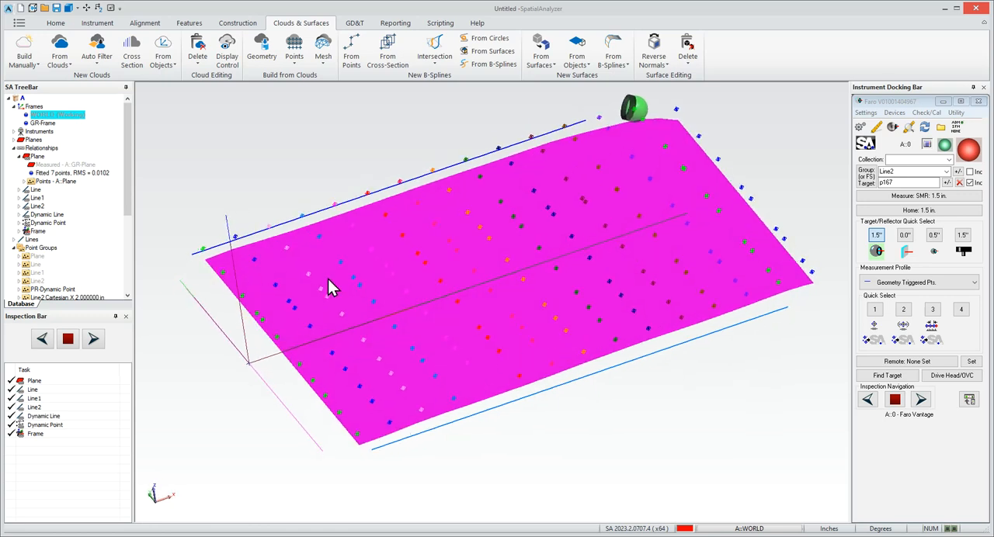
{"action": "right_click_drag", "start_coordinate": [665, 254], "coordinate": [644, 216]}
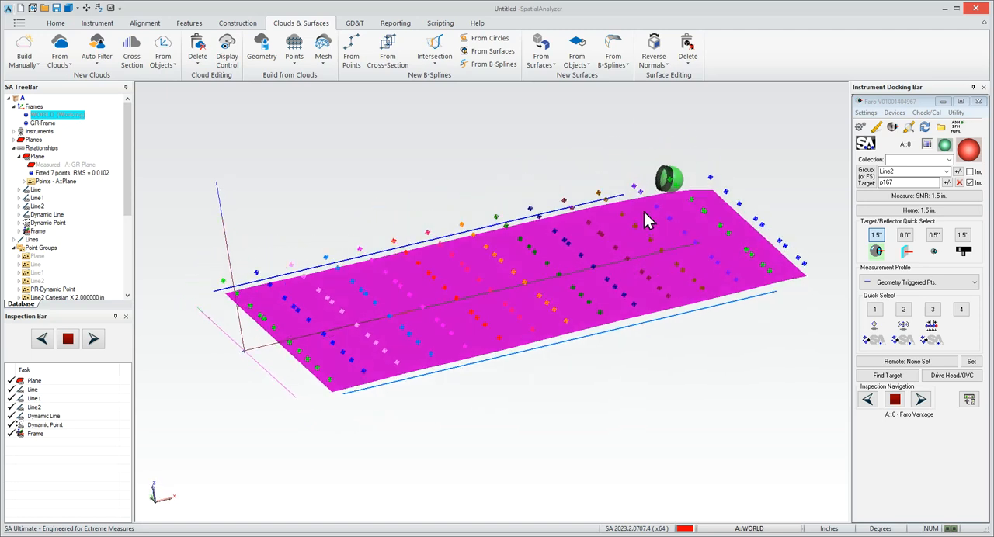
{"action": "right_click_drag", "start_coordinate": [365, 290], "coordinate": [390, 316]}
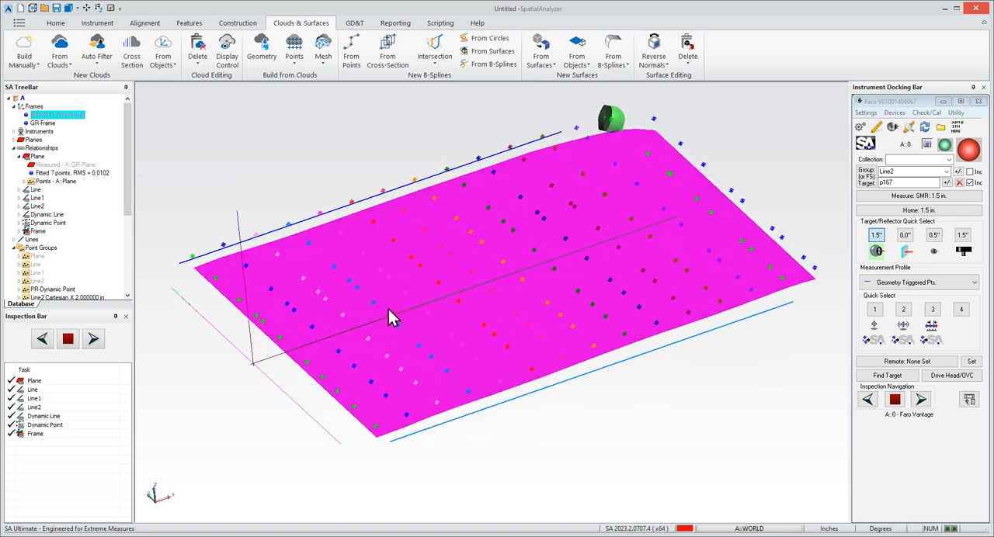